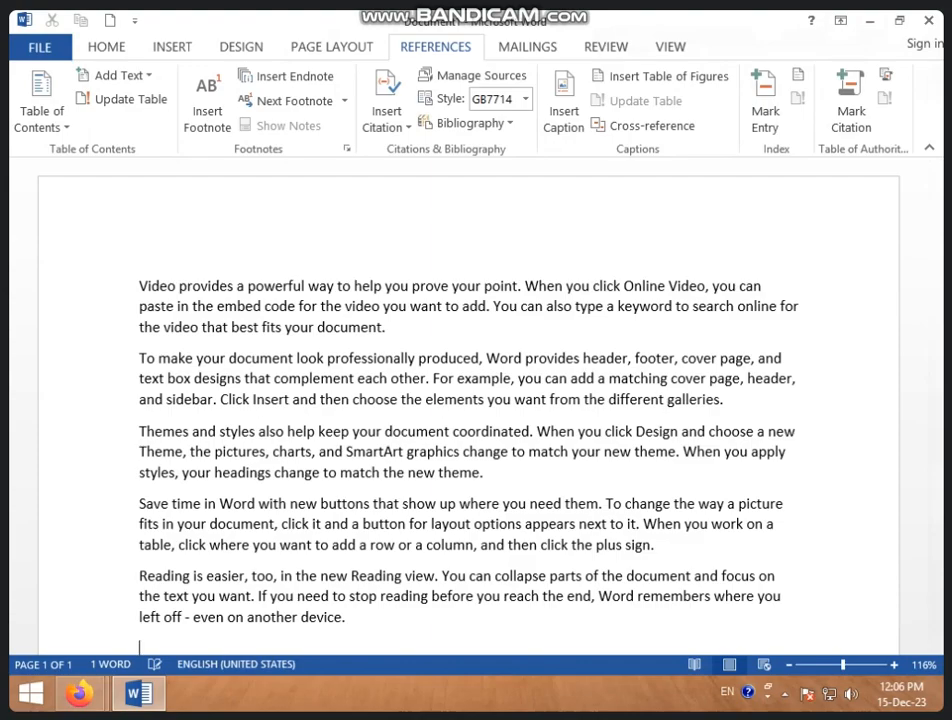
Duplicate the entire sample text by pasting seven more copies of it at the end of the document
{"action": "key", "text": "ctrl+a"}
{"action": "key", "text": "Right"}
{"action": "key", "text": "ctrl+v"}
{"action": "key", "text": "ctrl+v"}
{"action": "key", "text": "ctrl+v"}
{"action": "key", "text": "ctrl+v"}
{"action": "key", "text": "ctrl+v"}
{"action": "key", "text": "ctrl+v"}
{"action": "key", "text": "ctrl+v"}
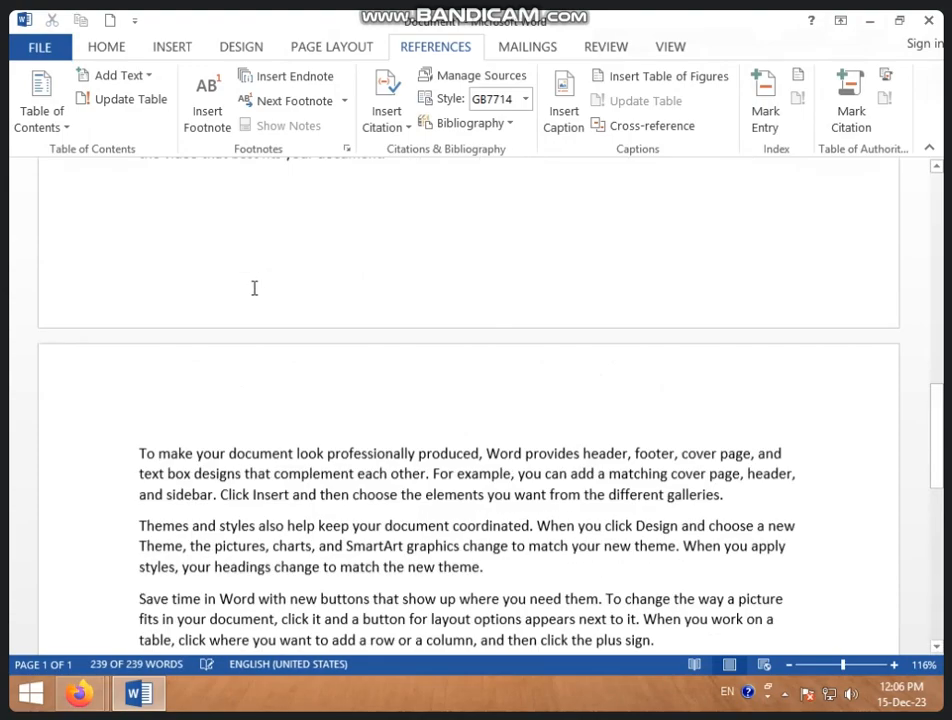
Add a new line above the first paragraph on page 1 and enter "UNIT 1" on it
{"action": "scroll", "coordinate": [232, 367], "scroll_direction": "up", "scroll_amount": 20}
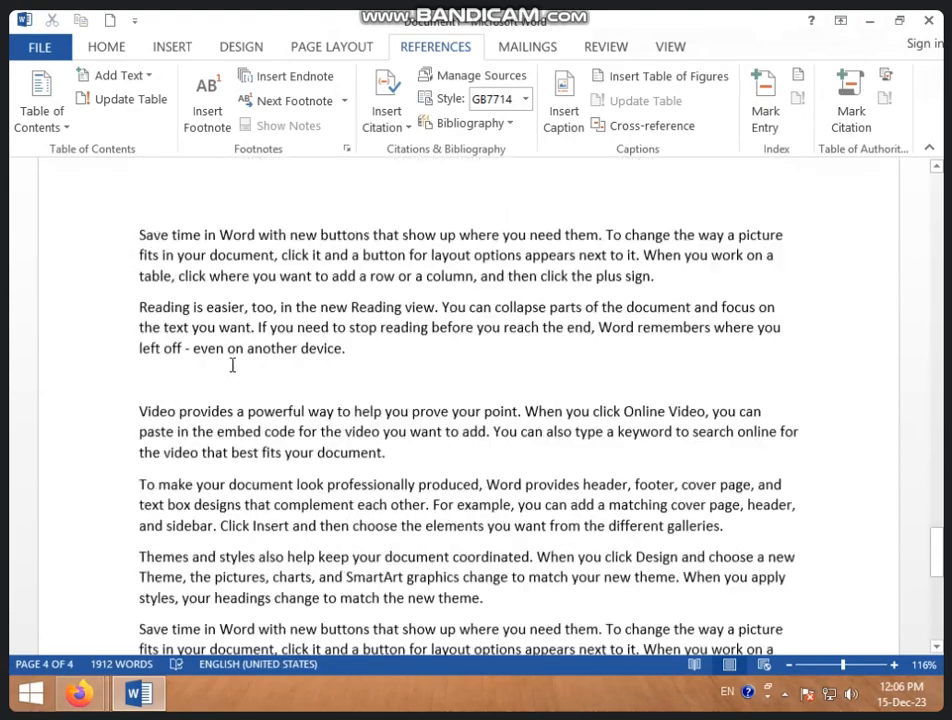
{"action": "scroll", "coordinate": [232, 367], "scroll_direction": "up", "scroll_amount": 20}
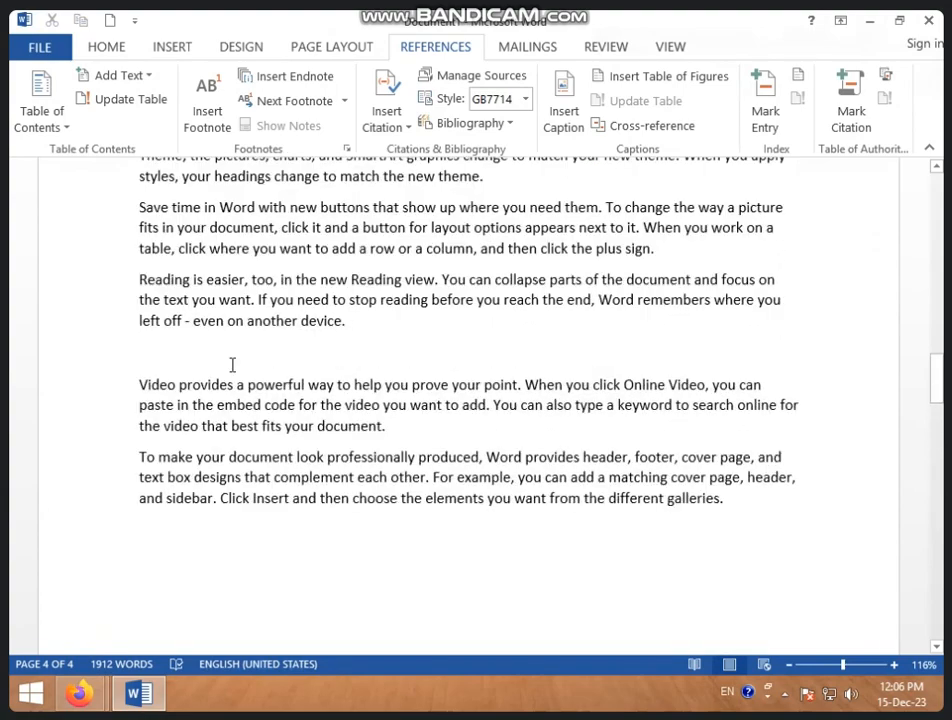
{"action": "scroll", "coordinate": [232, 367], "scroll_direction": "up", "scroll_amount": 15}
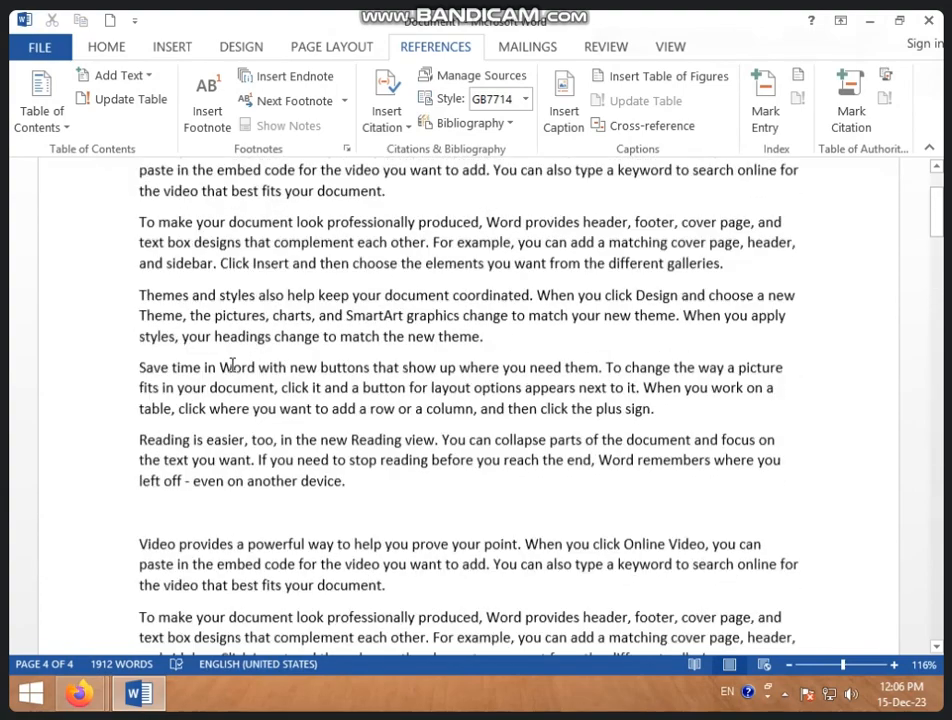
{"action": "left_click", "coordinate": [166, 268]}
{"action": "left_click", "coordinate": [140, 285]}
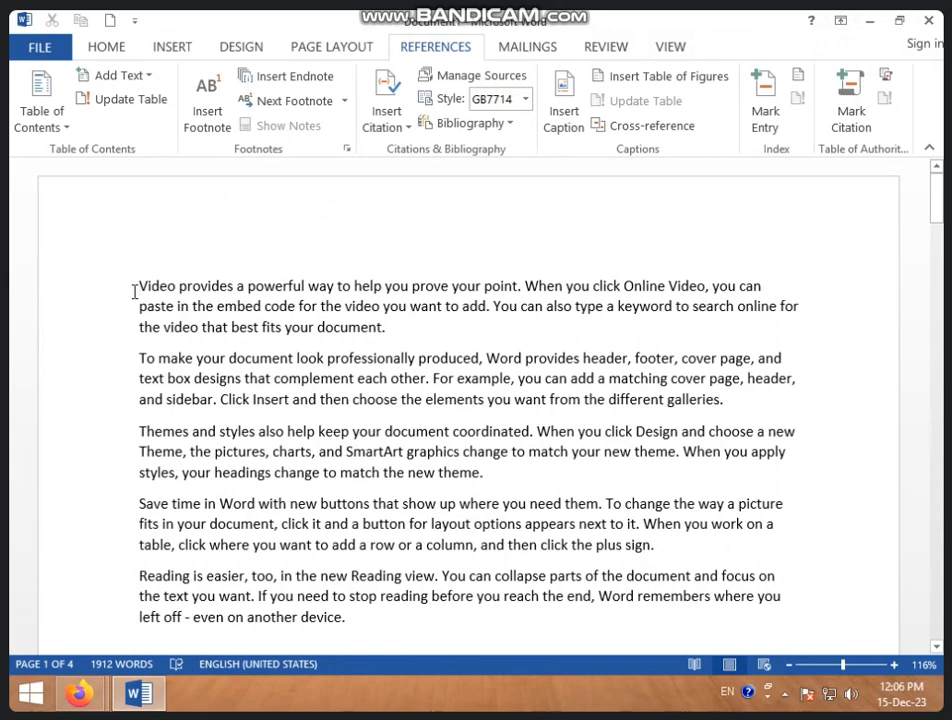
{"action": "key", "text": "Return"}
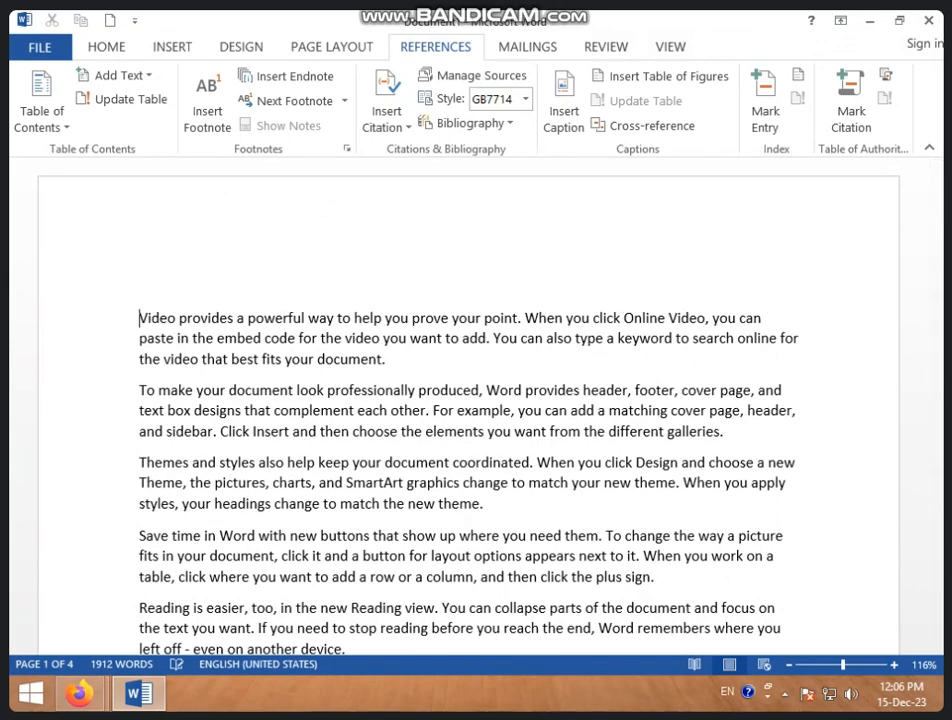
{"action": "key", "text": "Up"}
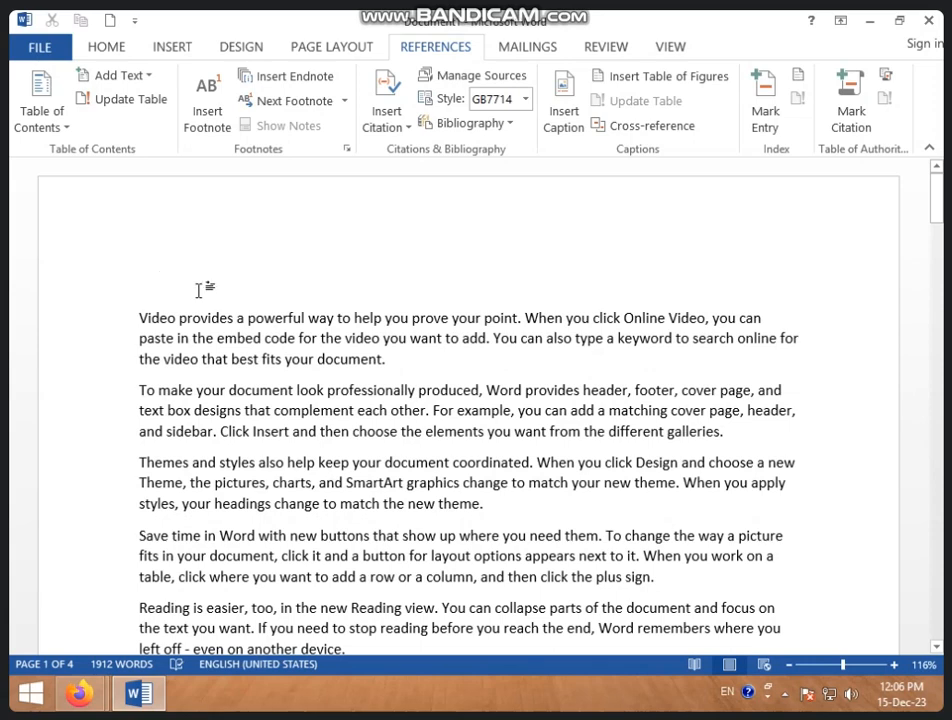
{"action": "type", "text": "UNIT 1"}
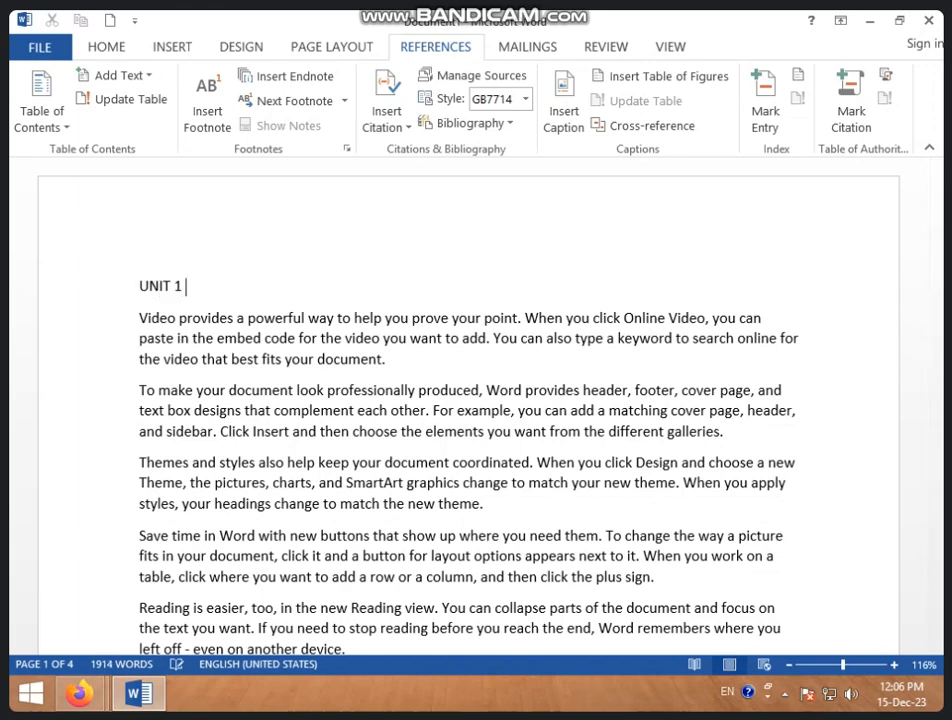
Apply the Heading 1 style to the "UNIT 1" line
{"action": "left_click_drag", "start_coordinate": [140, 283], "coordinate": [197, 290]}
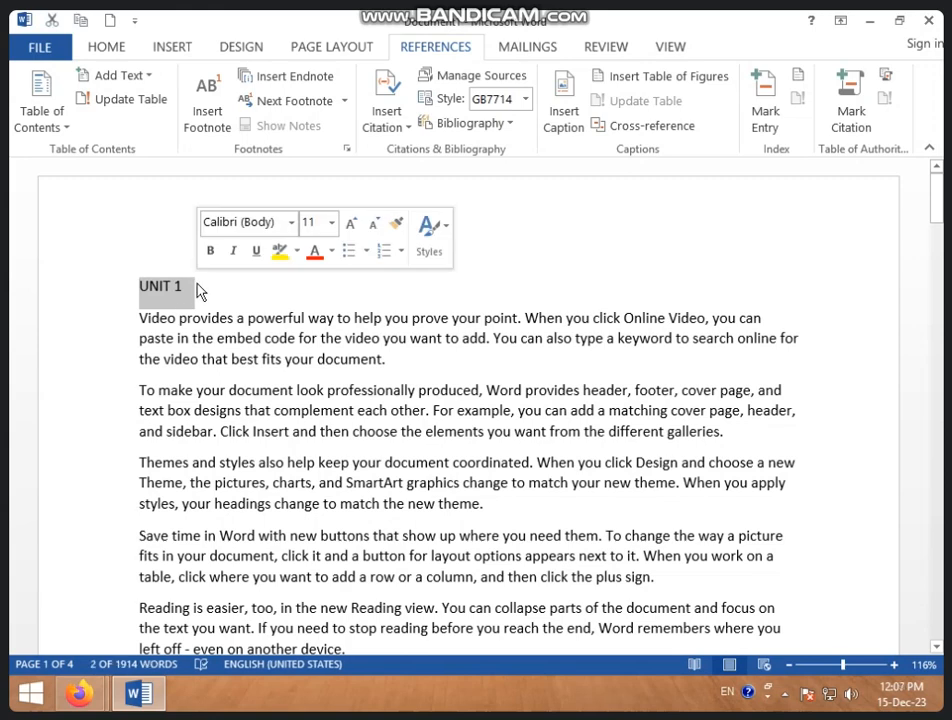
{"action": "left_click", "coordinate": [106, 47]}
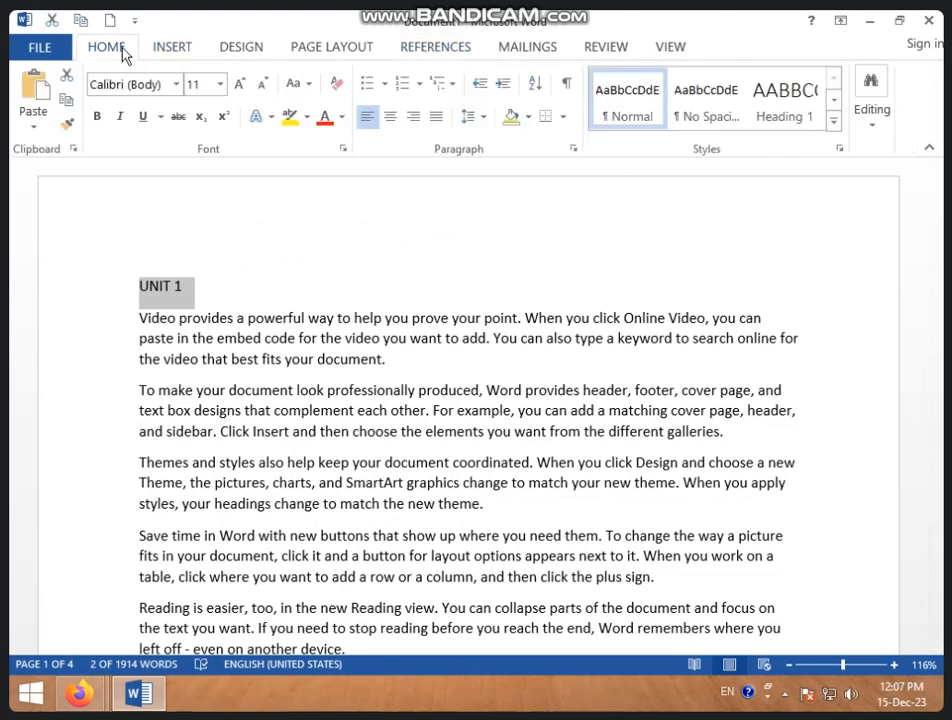
{"action": "left_click", "coordinate": [788, 118]}
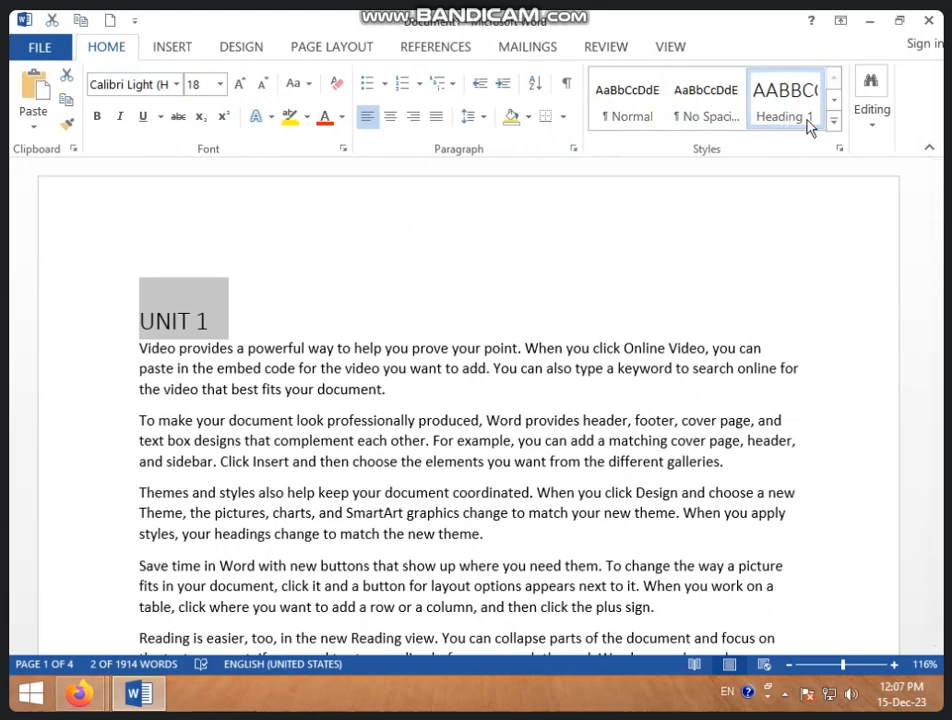
{"action": "left_click", "coordinate": [370, 316]}
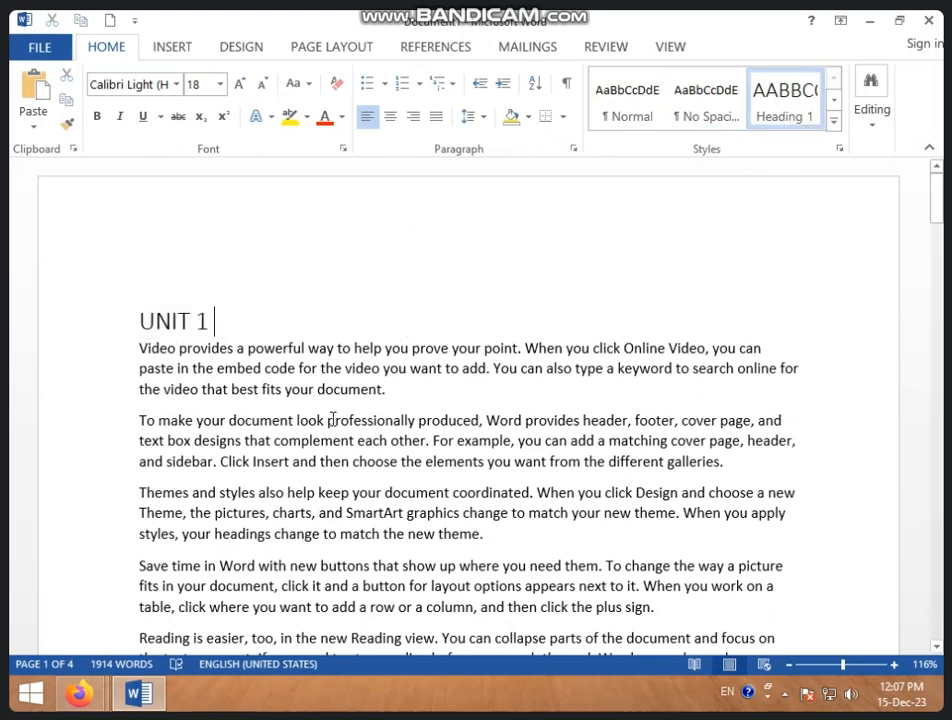
Insert an empty line above the first paragraph on page 2 and place the cursor on it
{"action": "scroll", "coordinate": [331, 440], "scroll_direction": "down", "scroll_amount": 3}
{"action": "scroll", "coordinate": [360, 445], "scroll_direction": "down", "scroll_amount": 3}
{"action": "left_click", "coordinate": [388, 428]}
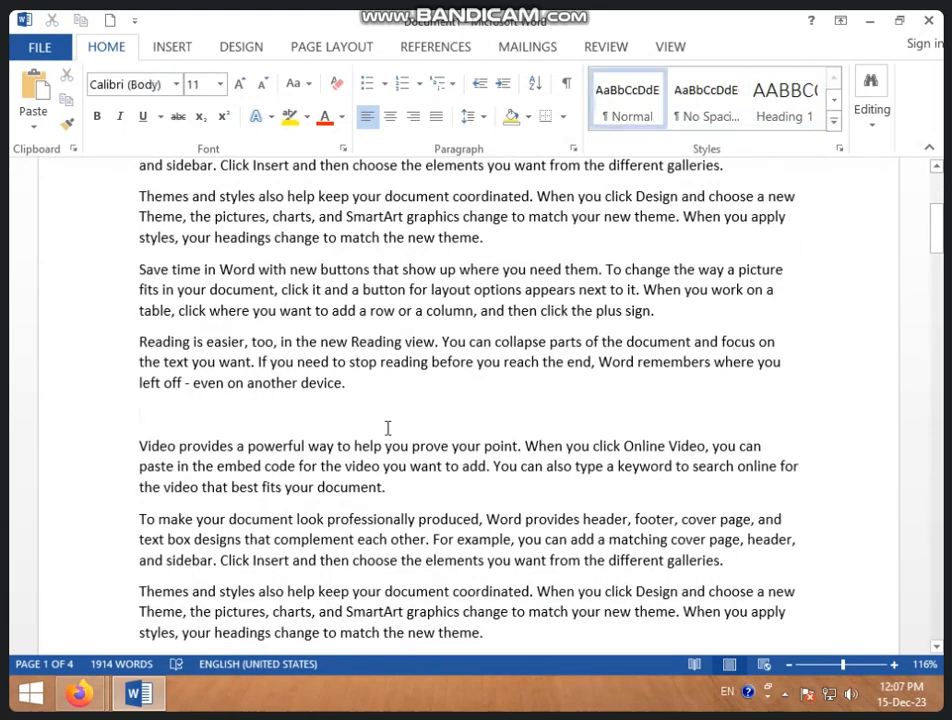
{"action": "scroll", "coordinate": [374, 397], "scroll_direction": "up", "scroll_amount": 5}
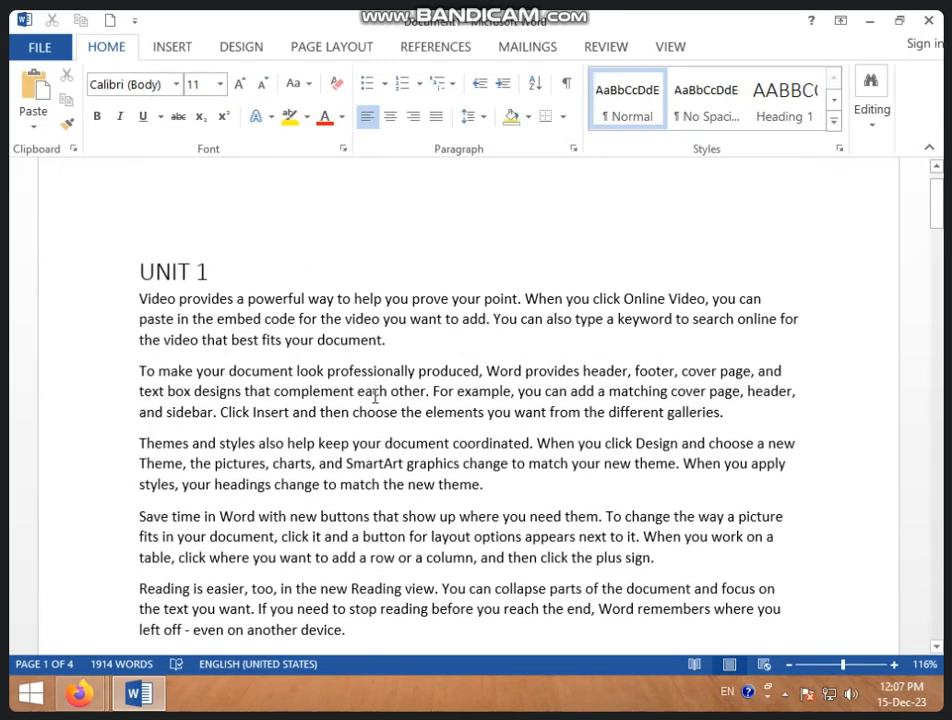
{"action": "scroll", "coordinate": [367, 394], "scroll_direction": "down", "scroll_amount": 5}
{"action": "scroll", "coordinate": [389, 483], "scroll_direction": "down", "scroll_amount": 15}
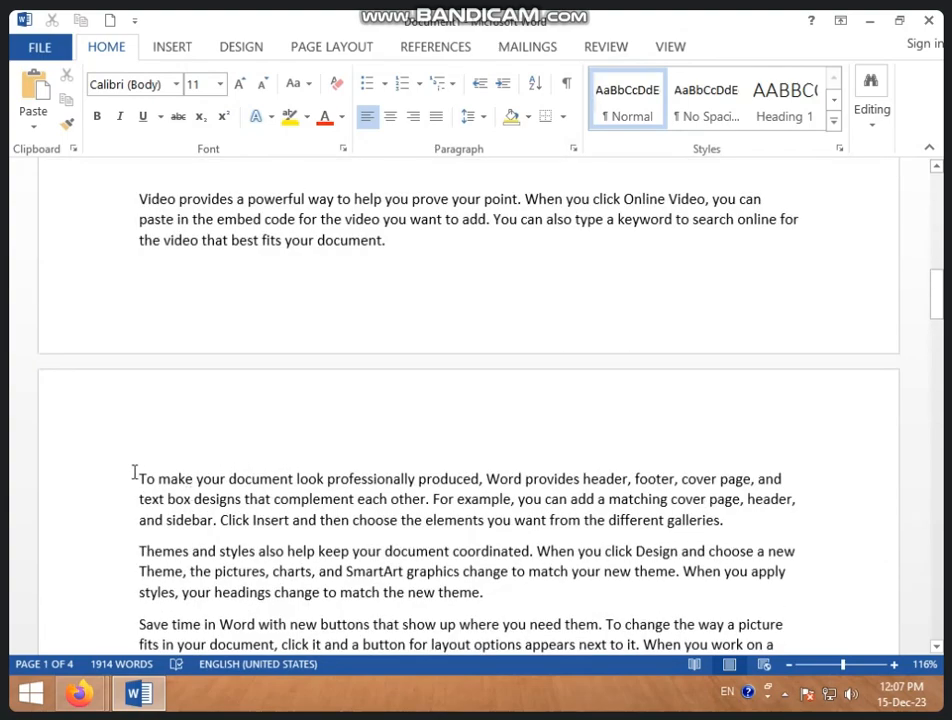
{"action": "key", "text": "Return"}
{"action": "left_click", "coordinate": [174, 477]}
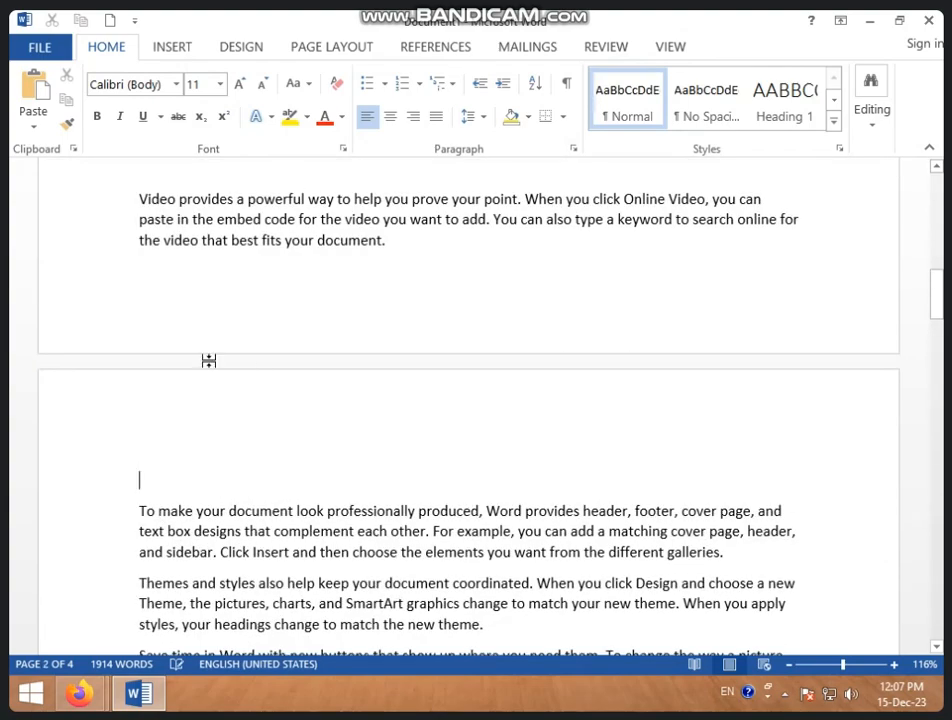
Enter "UNIT 2" on the empty line at the start of page 2 and give it the Heading 1 style
{"action": "scroll", "coordinate": [208, 362], "scroll_direction": "up", "scroll_amount": 8}
{"action": "scroll", "coordinate": [208, 365], "scroll_direction": "up", "scroll_amount": 12}
{"action": "scroll", "coordinate": [206, 375], "scroll_direction": "down", "scroll_amount": 4}
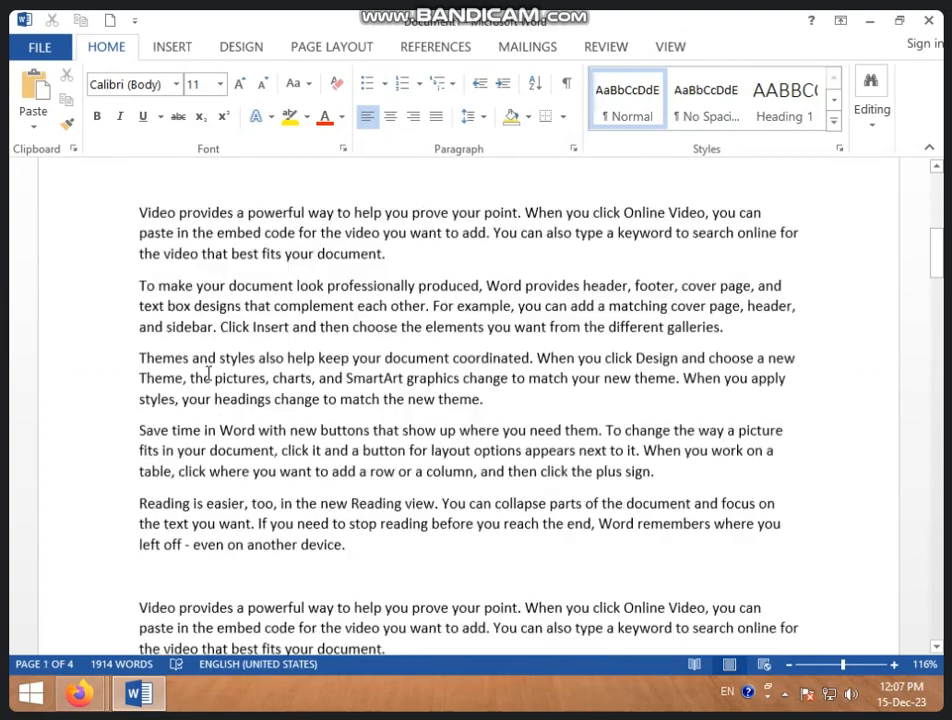
{"action": "scroll", "coordinate": [206, 383], "scroll_direction": "up", "scroll_amount": 15}
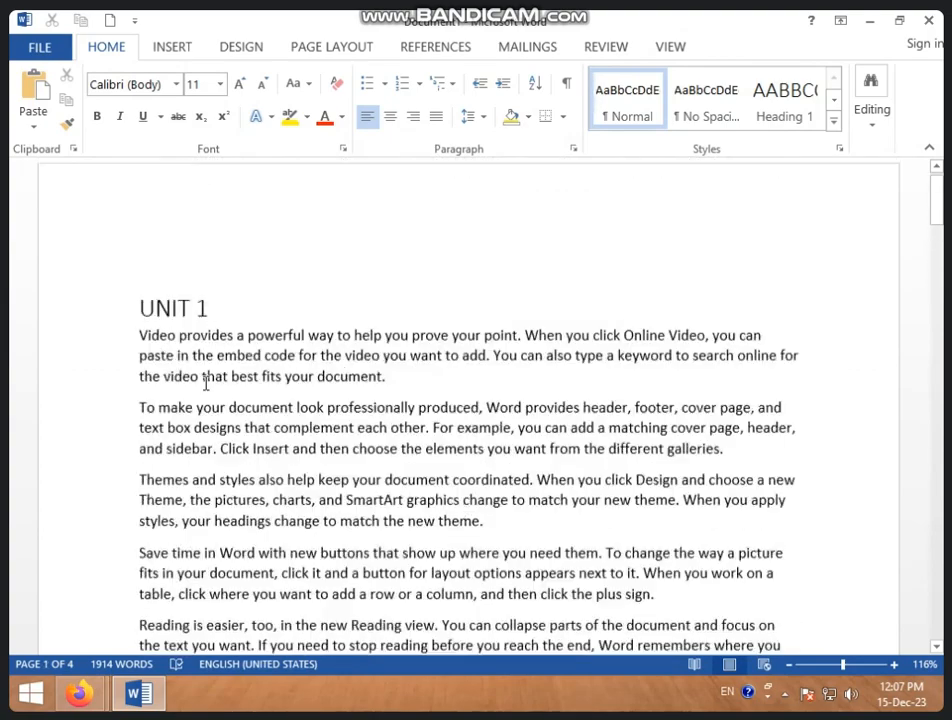
{"action": "scroll", "coordinate": [240, 440], "scroll_direction": "down", "scroll_amount": 15}
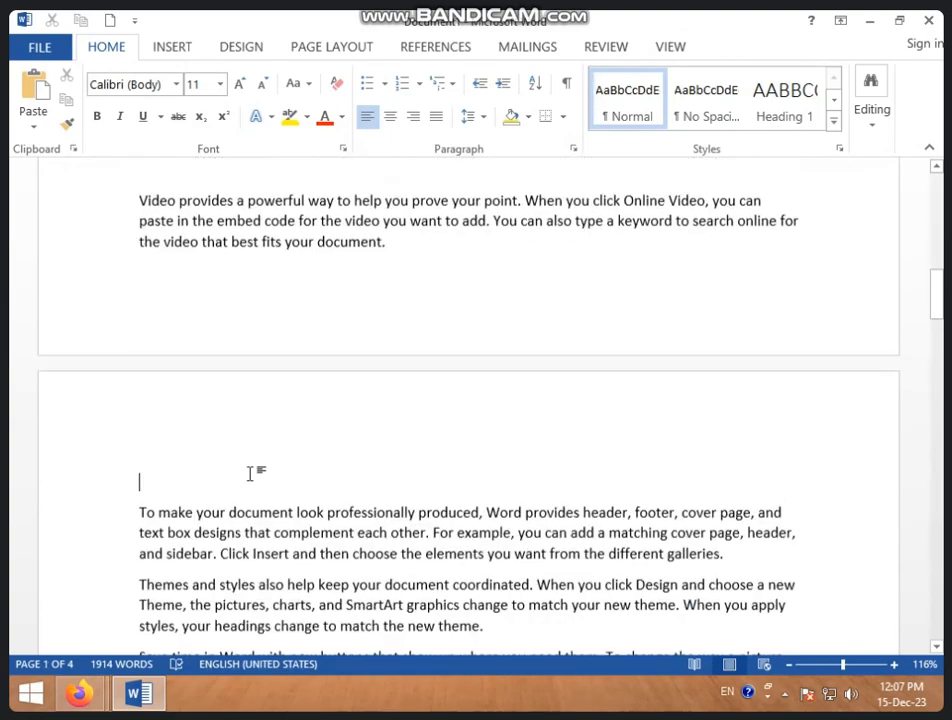
{"action": "type", "text": "UN"}
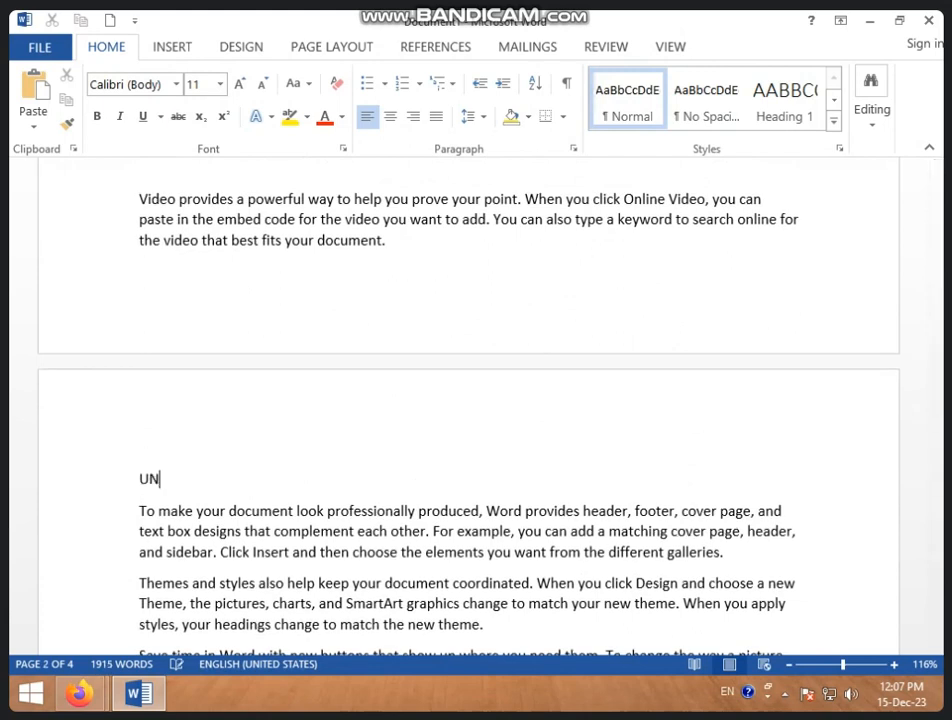
{"action": "type", "text": "IT 2"}
{"action": "left_click_drag", "start_coordinate": [140, 478], "coordinate": [219, 478]}
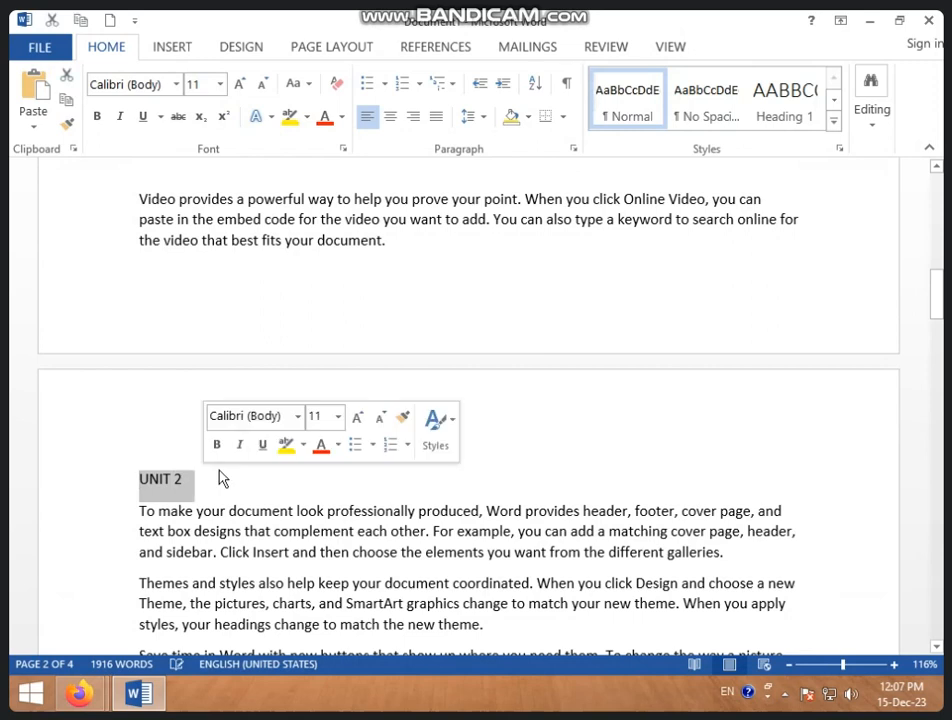
{"action": "left_click", "coordinate": [792, 120]}
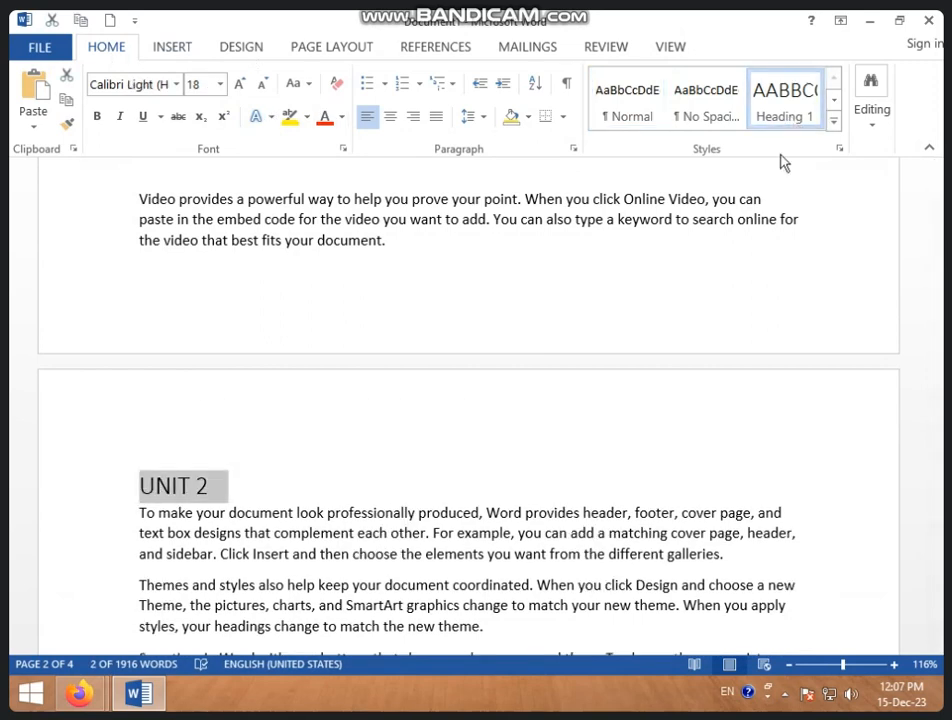
Add a new line directly below the "UNIT 1" heading and enter "COMPUTER" on it
{"action": "scroll", "coordinate": [300, 421], "scroll_direction": "up", "scroll_amount": 3}
{"action": "scroll", "coordinate": [326, 428], "scroll_direction": "up", "scroll_amount": 15}
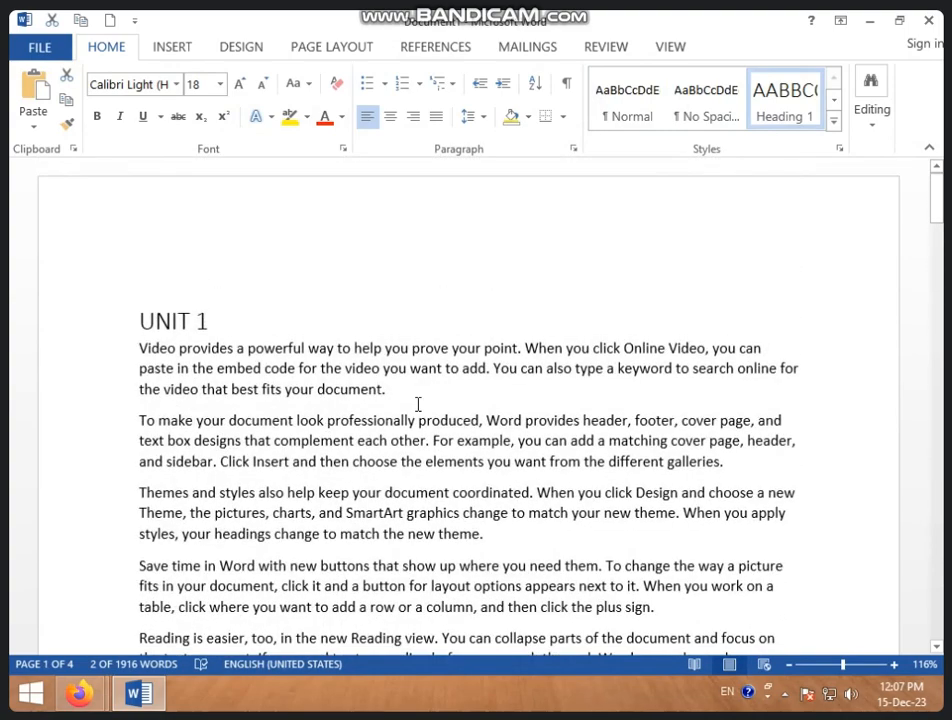
{"action": "left_click", "coordinate": [417, 400]}
{"action": "left_click", "coordinate": [325, 317]}
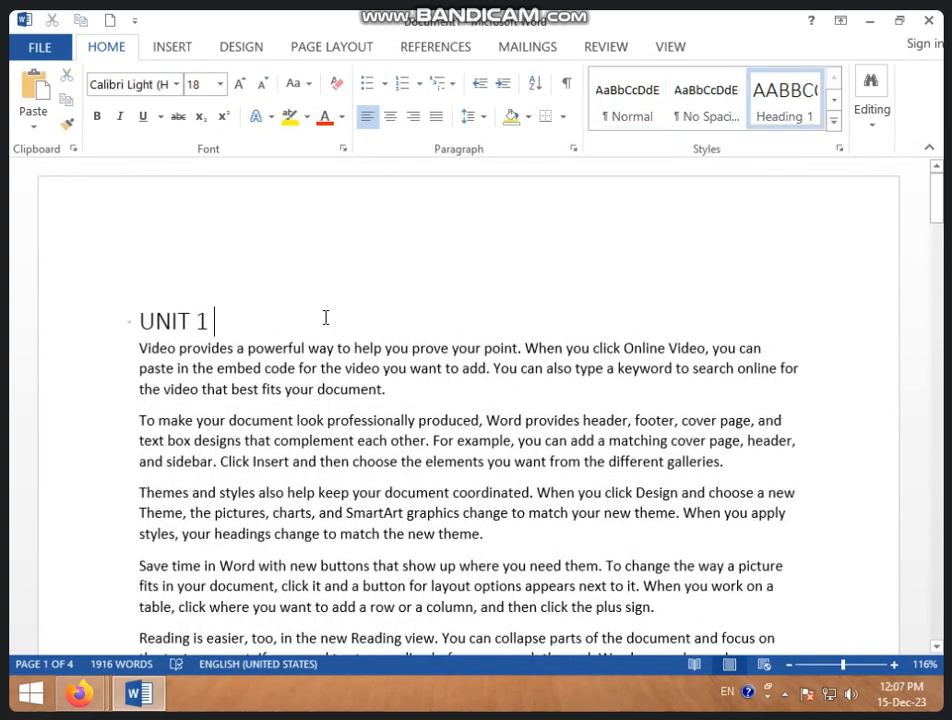
{"action": "key", "text": "Return"}
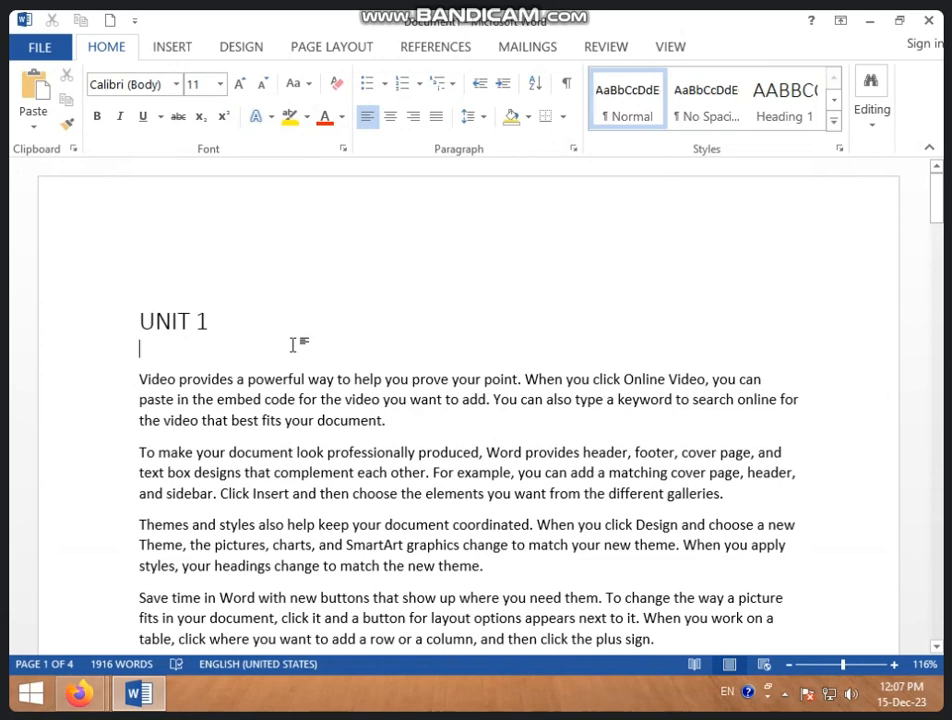
{"action": "type", "text": "COMP"}
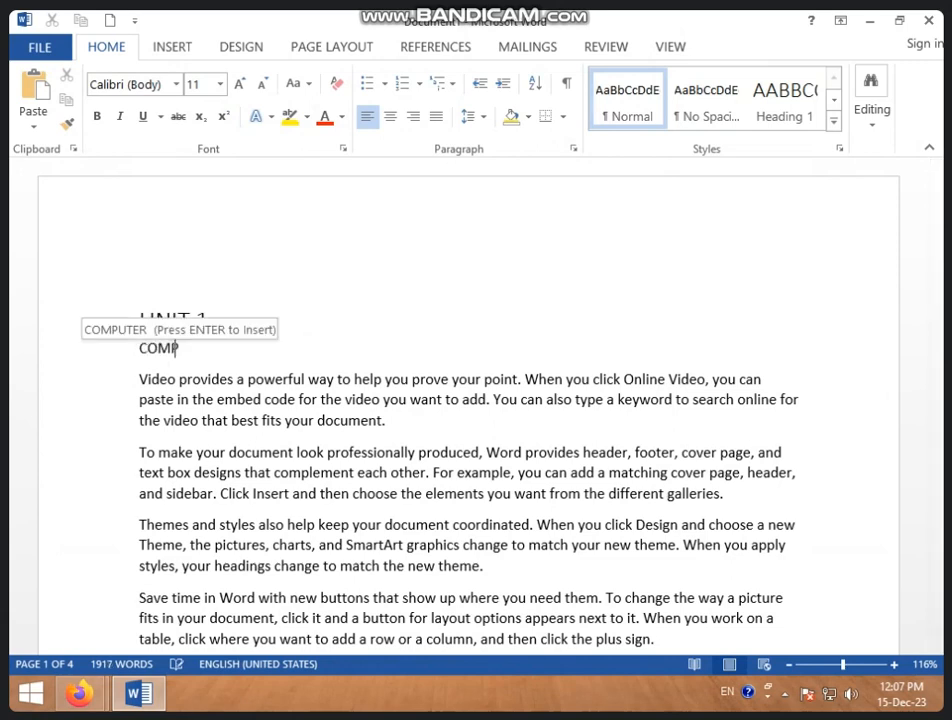
{"action": "type", "text": "UTER"}
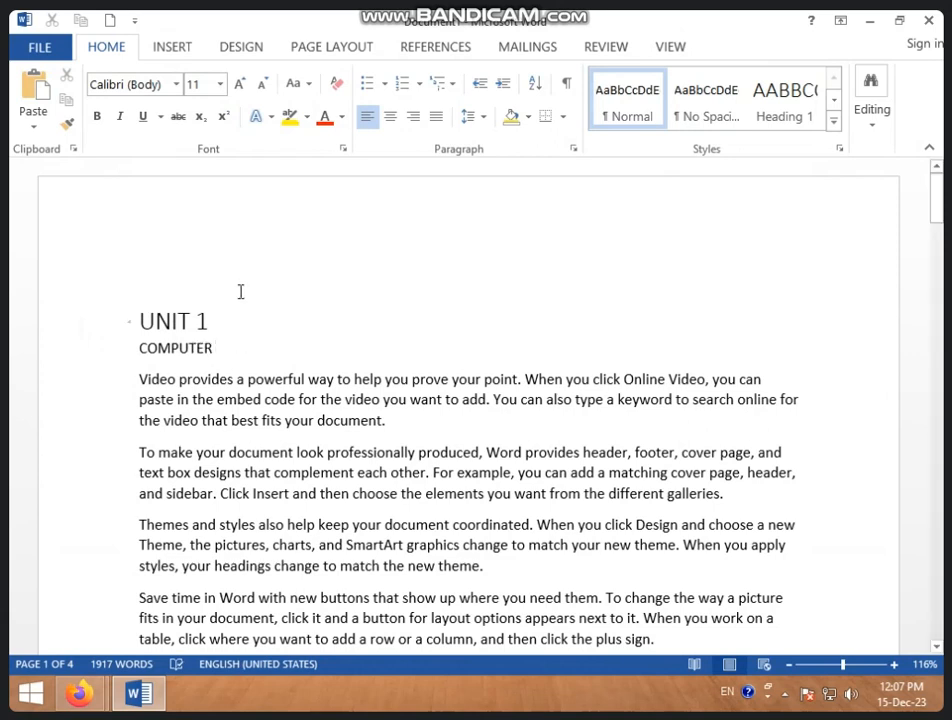
Apply the Heading 2 style to the "COMPUTER" line below "UNIT 1"
{"action": "left_click_drag", "start_coordinate": [164, 344], "coordinate": [212, 357]}
{"action": "left_click", "coordinate": [131, 347]}
{"action": "left_click_drag", "start_coordinate": [131, 347], "coordinate": [249, 355]}
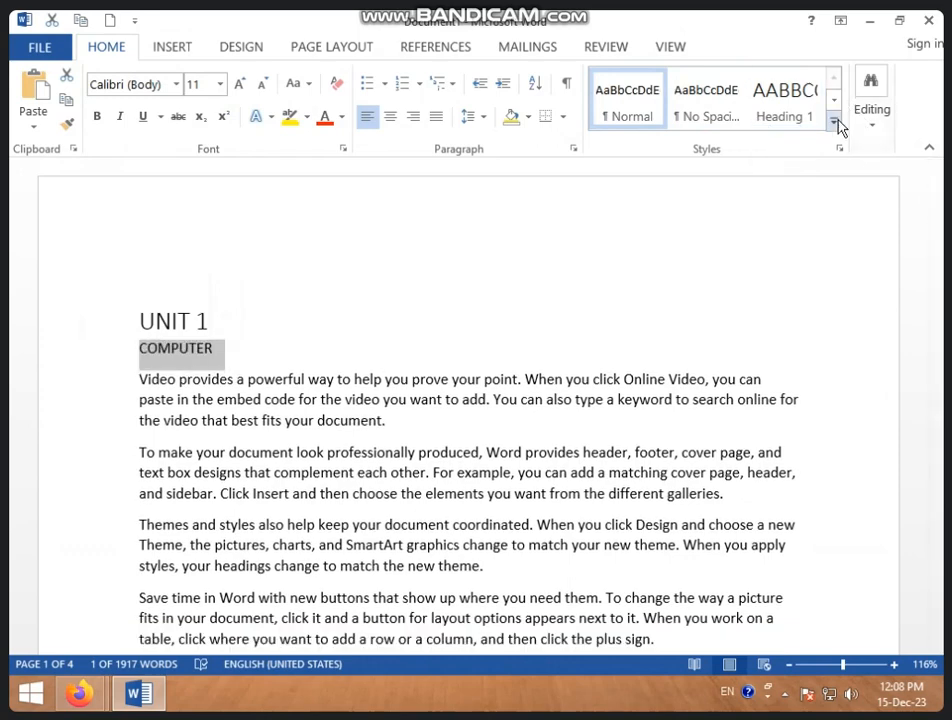
{"action": "left_click", "coordinate": [836, 122]}
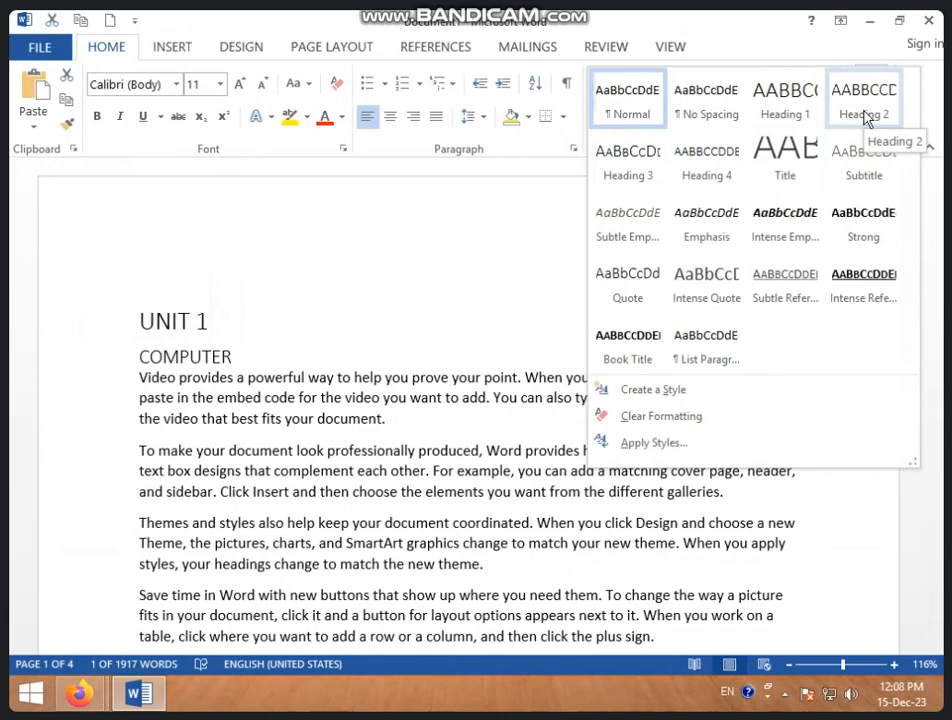
{"action": "left_click", "coordinate": [865, 116]}
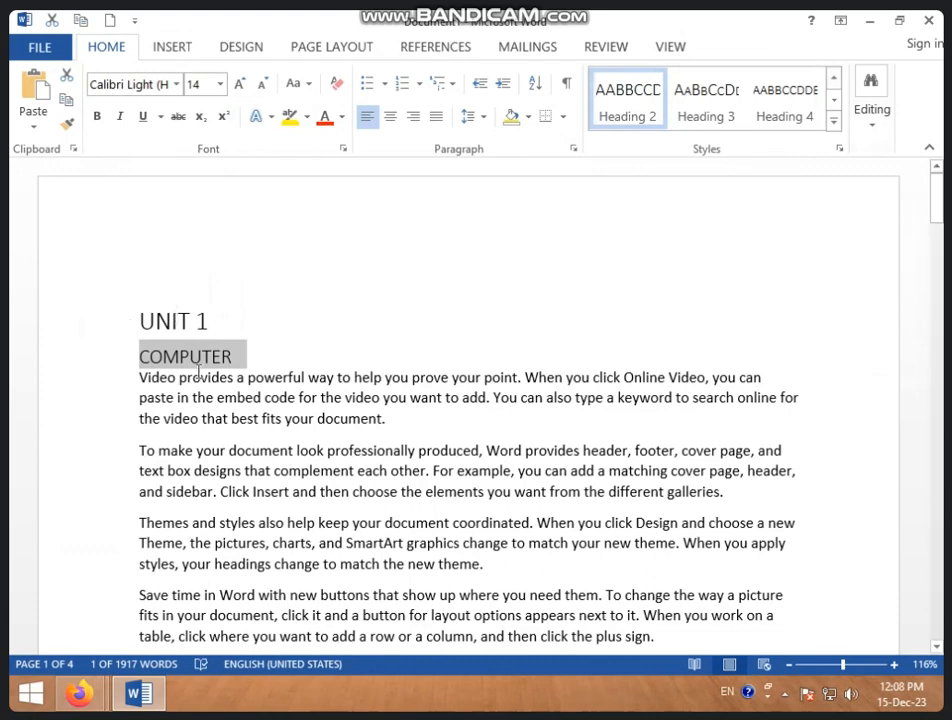
Enter "HISTORY OF COMPUTER" on the empty line after the first "Reading is easier" paragraph on page 1
{"action": "scroll", "coordinate": [202, 414], "scroll_direction": "down", "scroll_amount": 3}
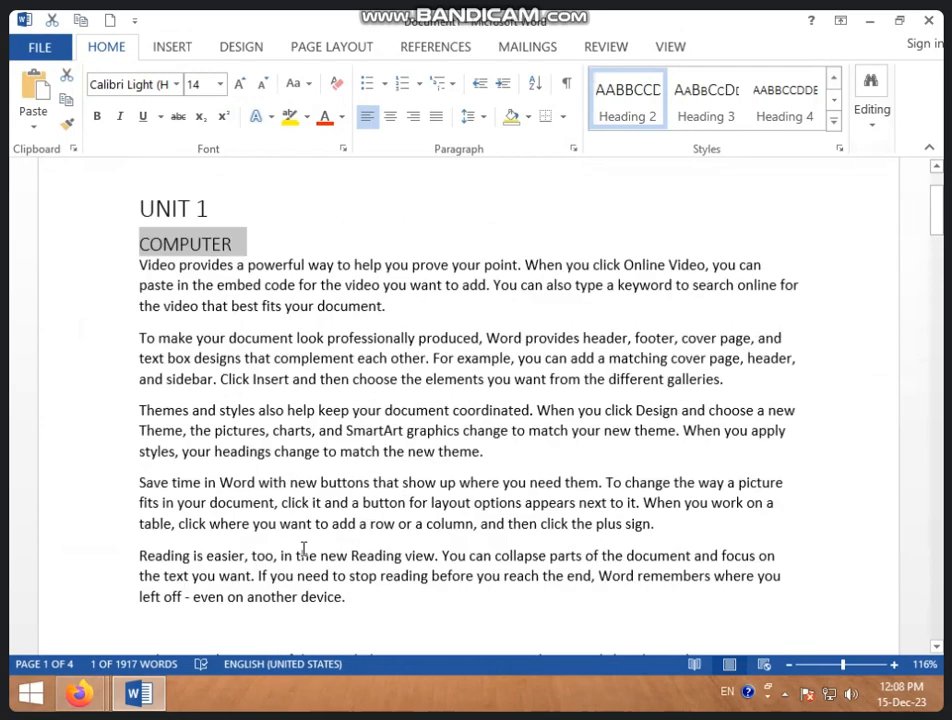
{"action": "scroll", "coordinate": [320, 565], "scroll_direction": "down", "scroll_amount": 1}
{"action": "left_click", "coordinate": [378, 535]}
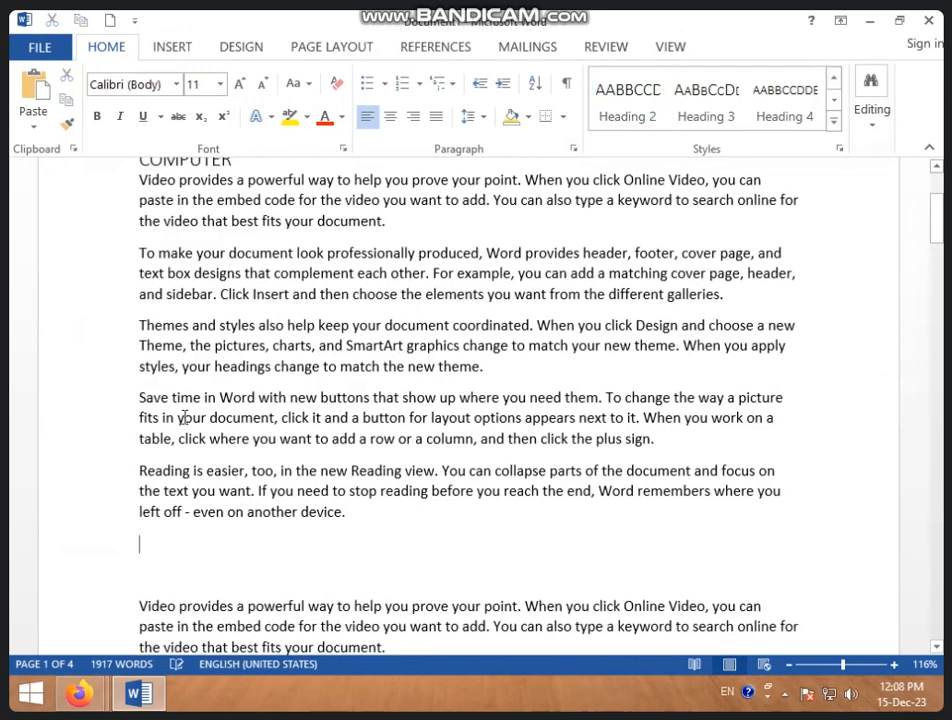
{"action": "scroll", "coordinate": [187, 419], "scroll_direction": "up", "scroll_amount": 4}
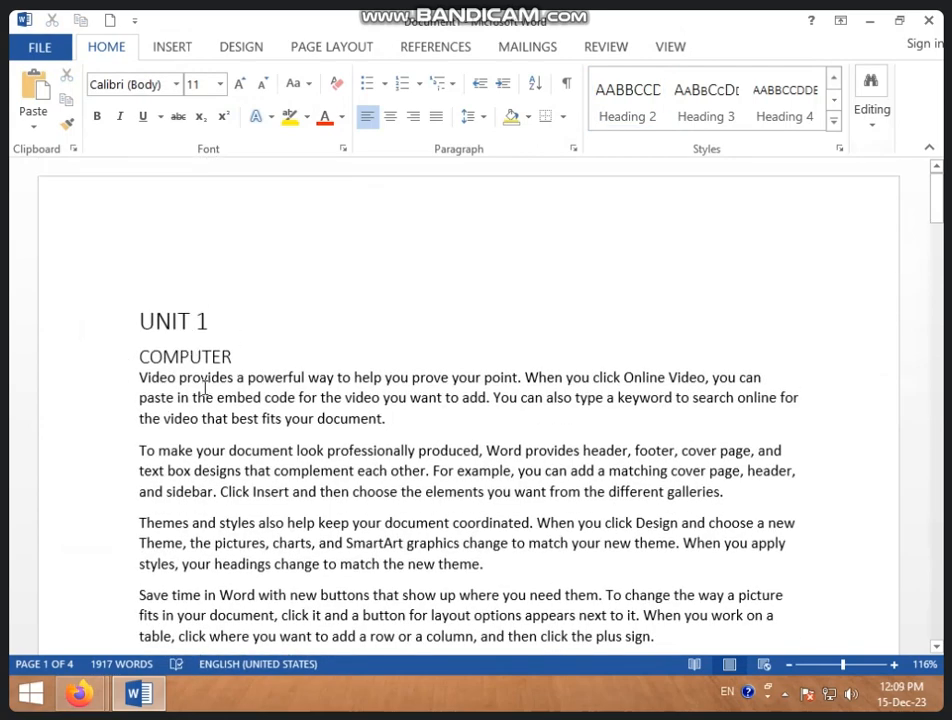
{"action": "scroll", "coordinate": [202, 393], "scroll_direction": "down", "scroll_amount": 5}
{"action": "type", "text": "H"}
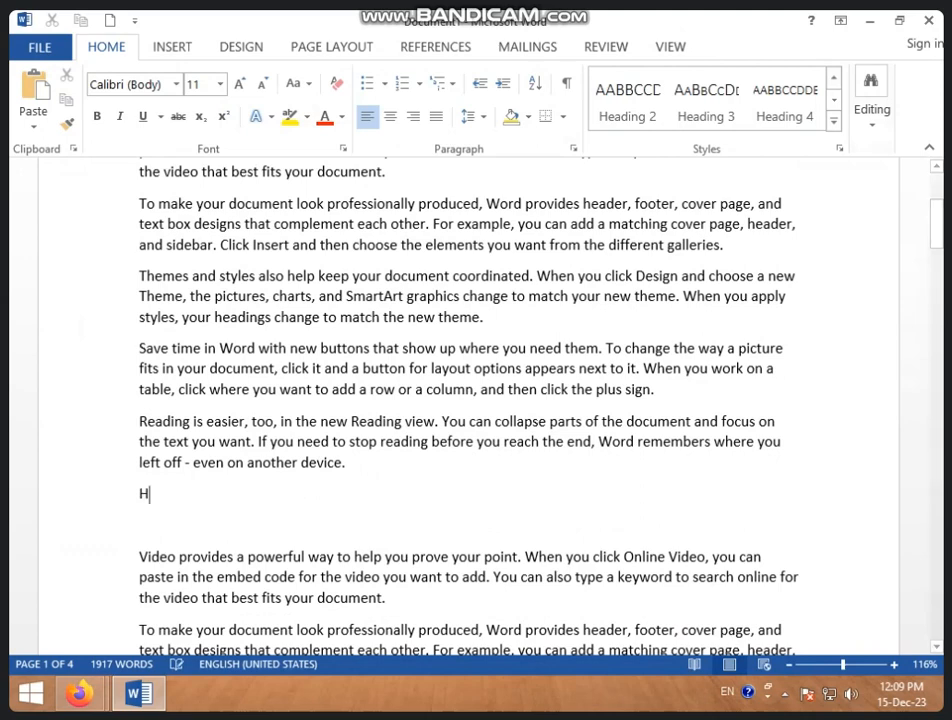
{"action": "type", "text": "ISTOR"}
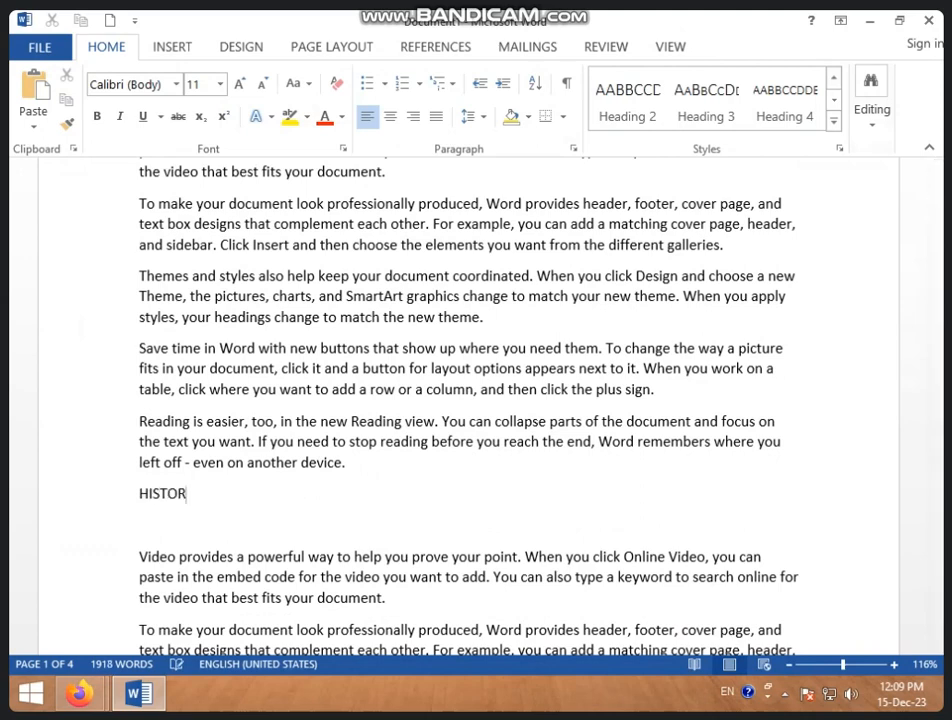
{"action": "type", "text": "Y OF COMPUTER"}
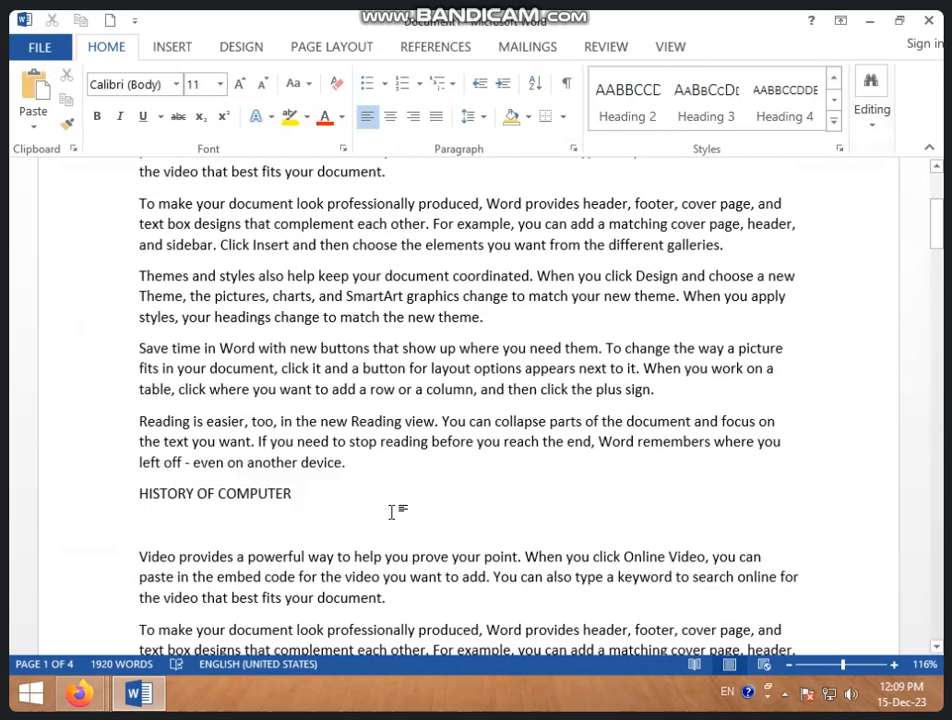
Apply the Heading 2 style to the "HISTORY OF COMPUTER" line
{"action": "left_click_drag", "start_coordinate": [136, 494], "coordinate": [317, 497]}
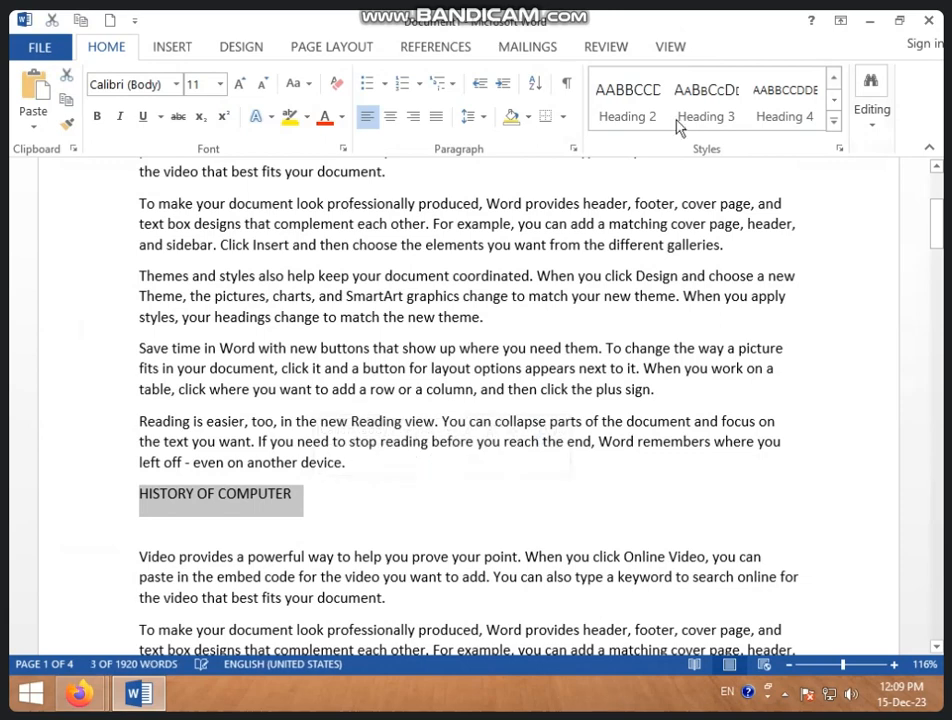
{"action": "left_click", "coordinate": [647, 124]}
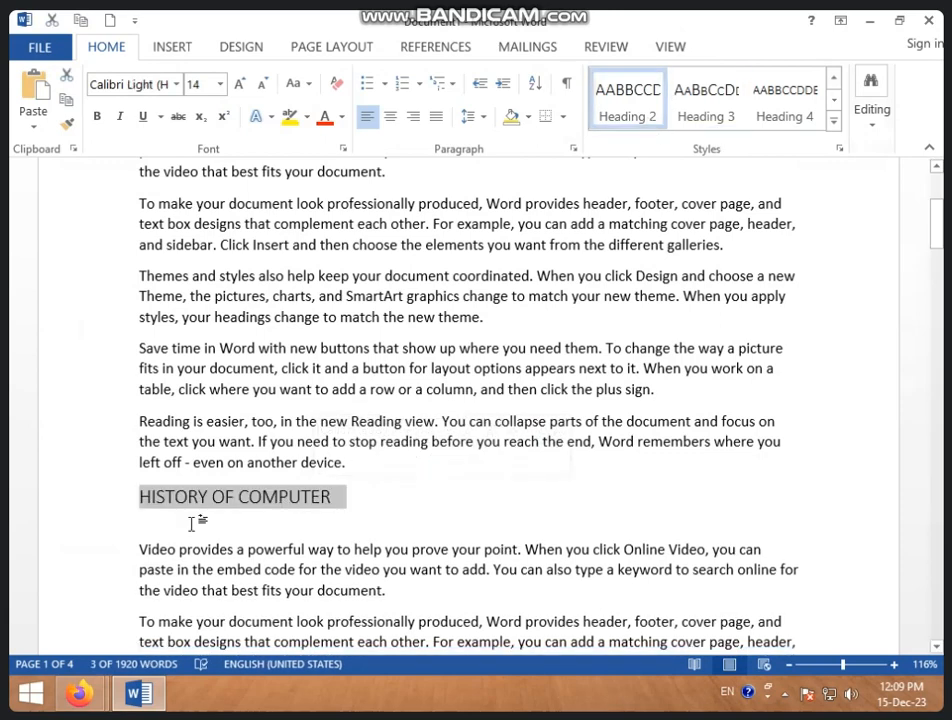
{"action": "left_click", "coordinate": [374, 515]}
{"action": "left_click", "coordinate": [374, 506]}
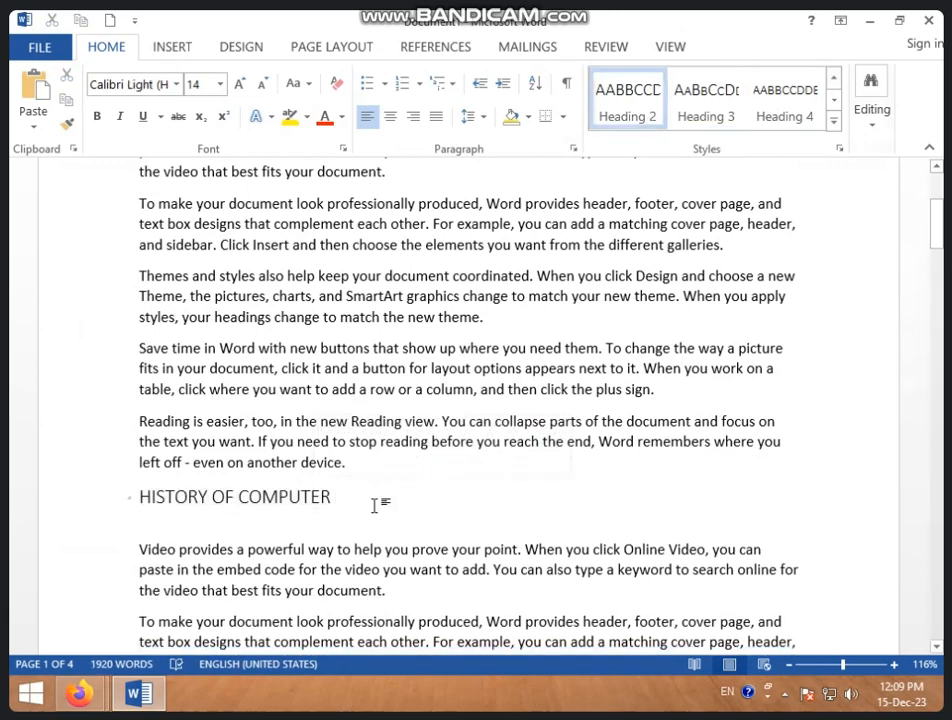
Add a new line directly below the "UNIT 2" heading and enter "PRINTER" on it
{"action": "scroll", "coordinate": [376, 510], "scroll_direction": "down", "scroll_amount": 4}
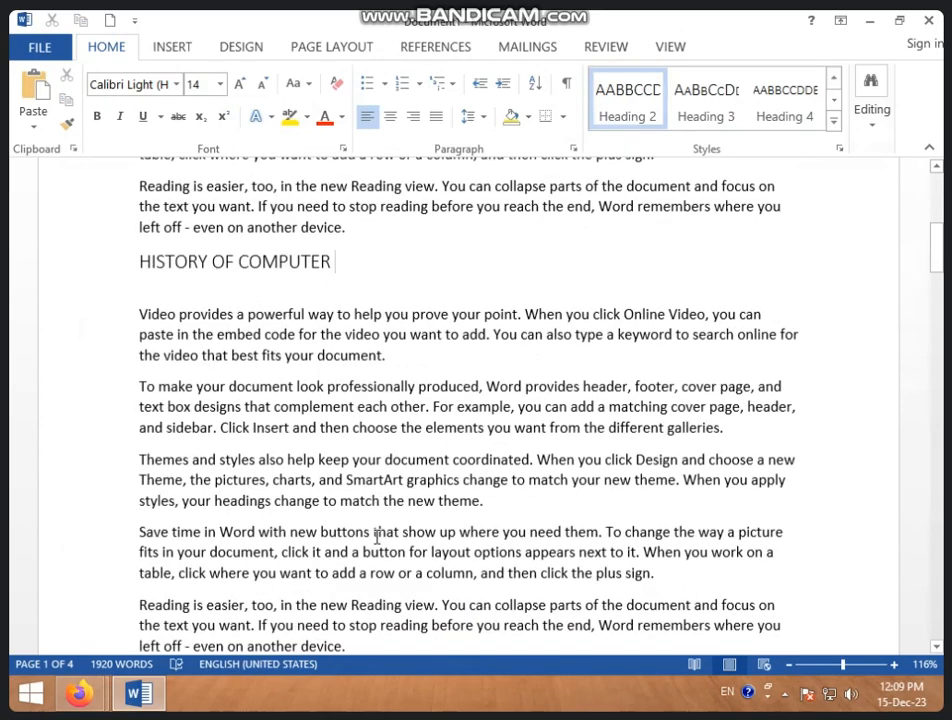
{"action": "scroll", "coordinate": [376, 537], "scroll_direction": "down", "scroll_amount": 10}
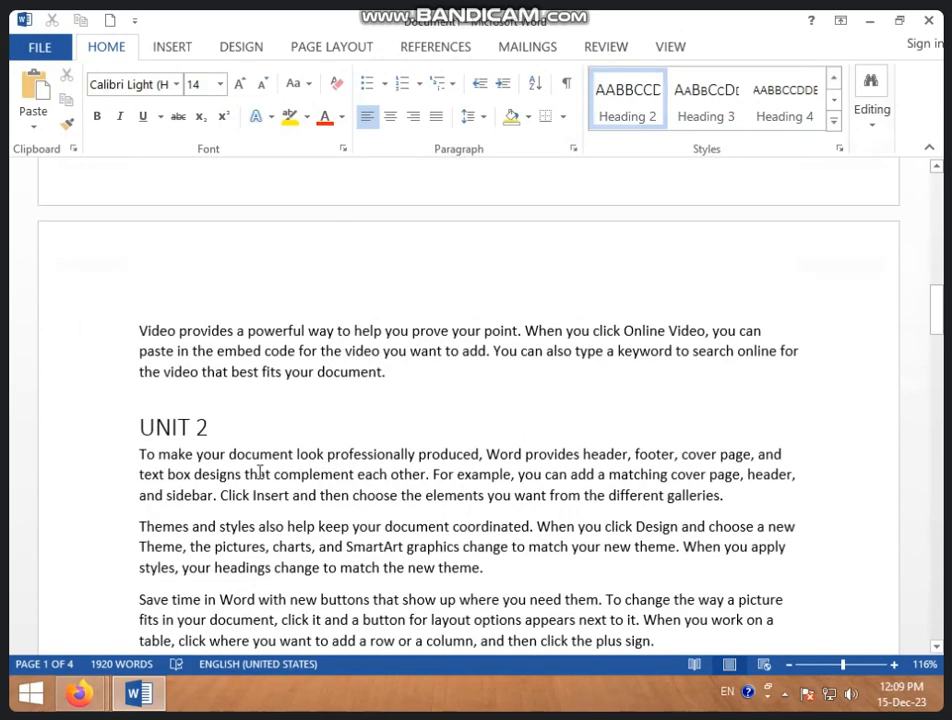
{"action": "left_click", "coordinate": [237, 426]}
{"action": "key", "text": "Return"}
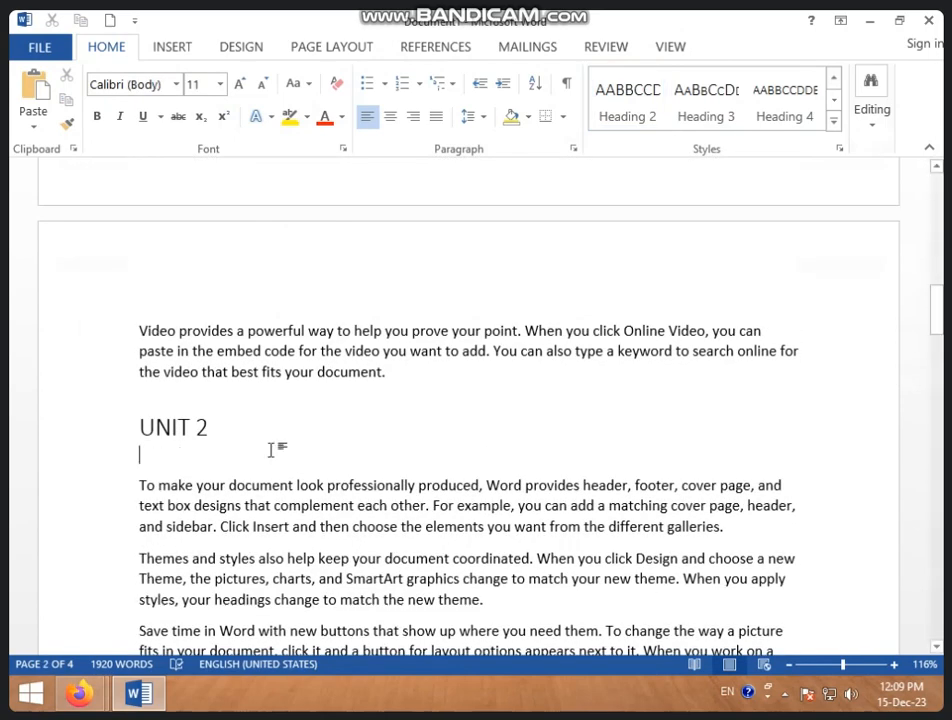
{"action": "type", "text": "PRINTER"}
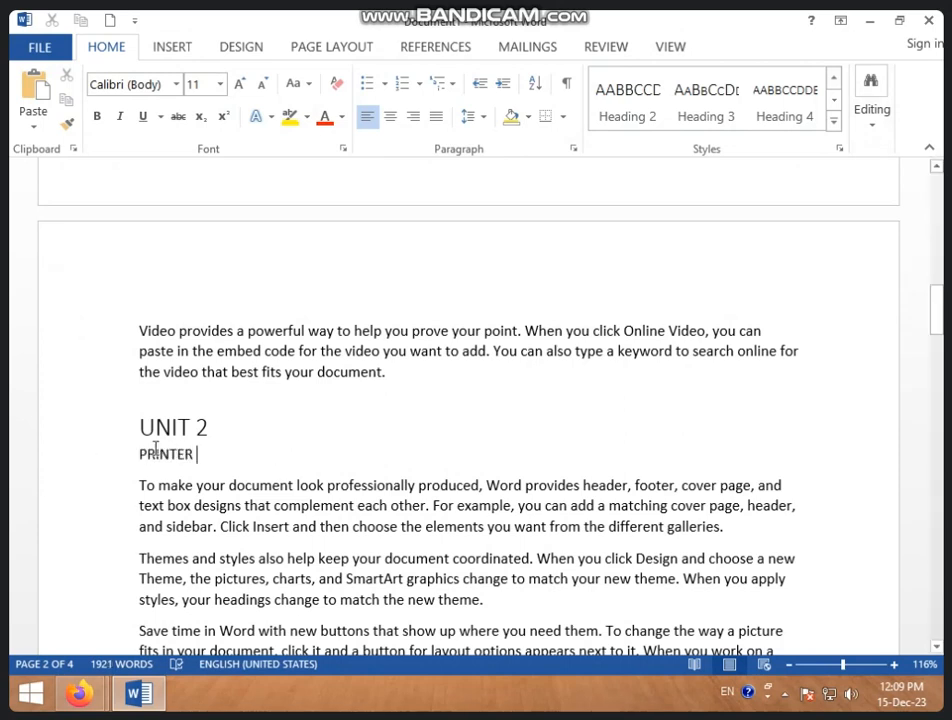
Apply the Heading 2 style to the "PRINTER" line below "UNIT 2"
{"action": "left_click_drag", "start_coordinate": [142, 452], "coordinate": [240, 436]}
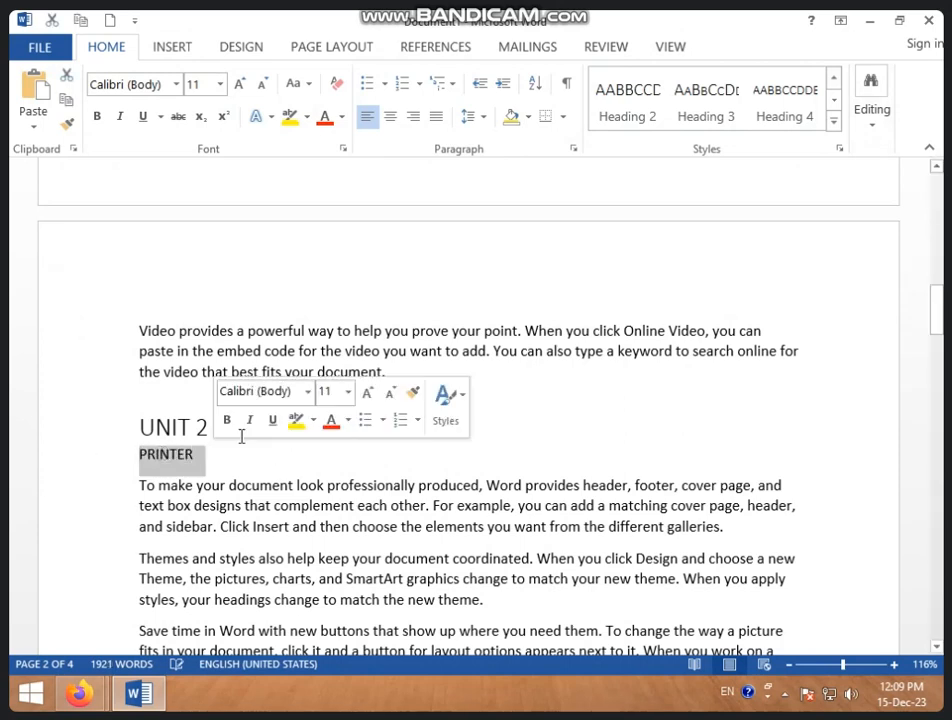
{"action": "left_click", "coordinate": [652, 120]}
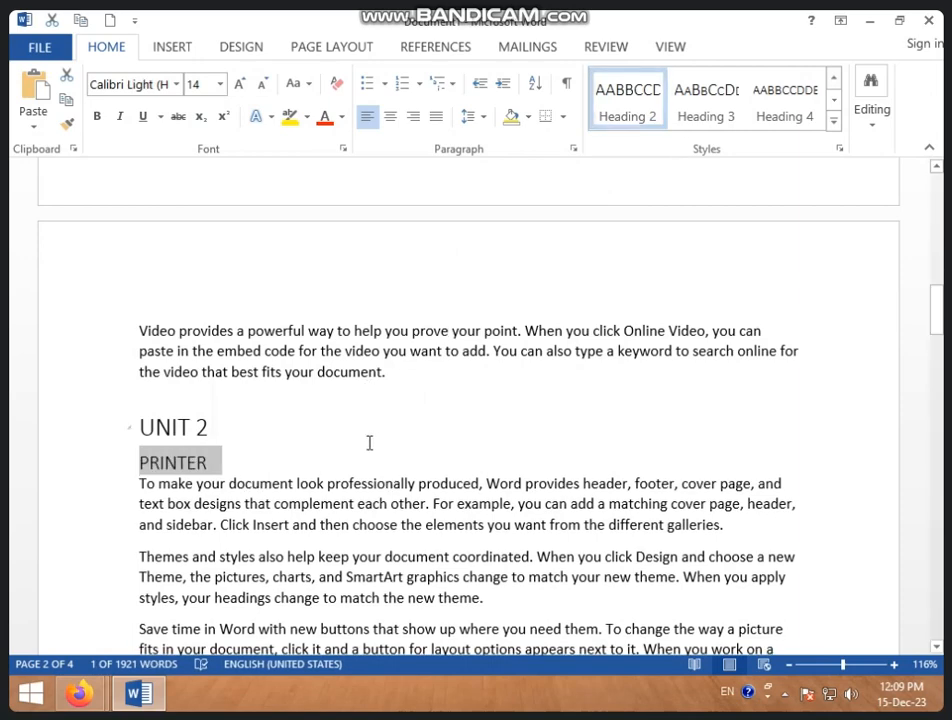
{"action": "left_click", "coordinate": [353, 467]}
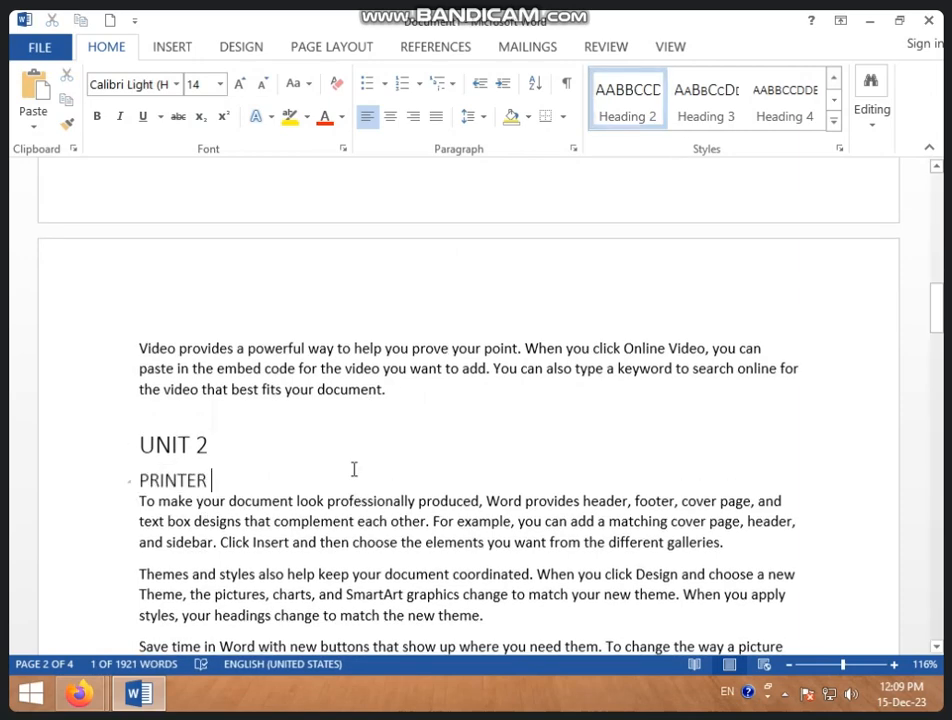
Insert a page break before the "UNIT 1" heading to create a blank page at the start of the document
{"action": "scroll", "coordinate": [353, 472], "scroll_direction": "up", "scroll_amount": 10}
{"action": "left_click", "coordinate": [134, 320]}
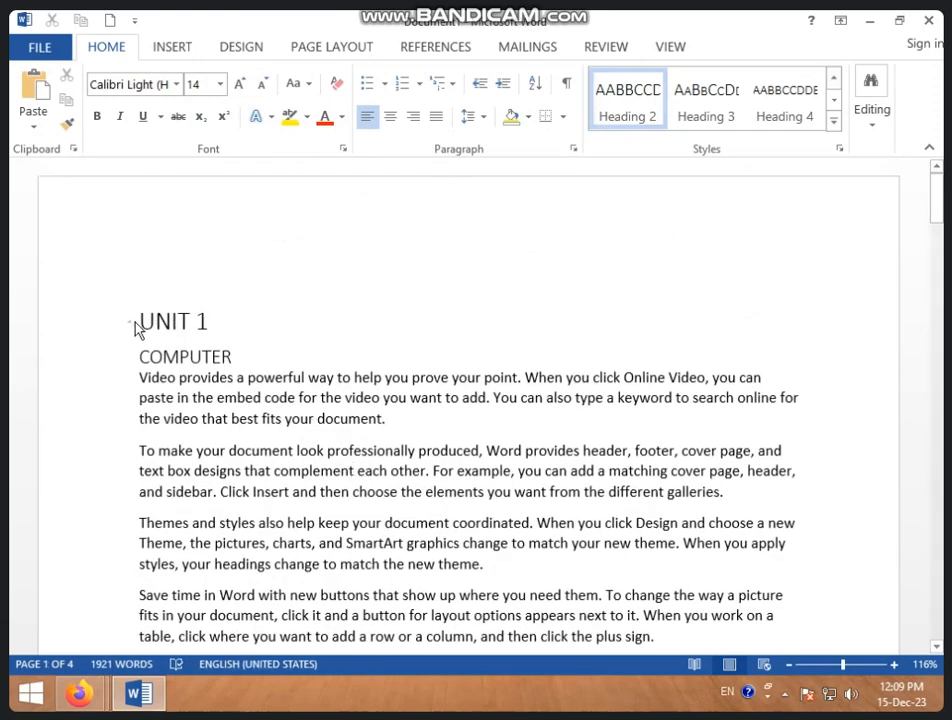
{"action": "left_click", "coordinate": [137, 316]}
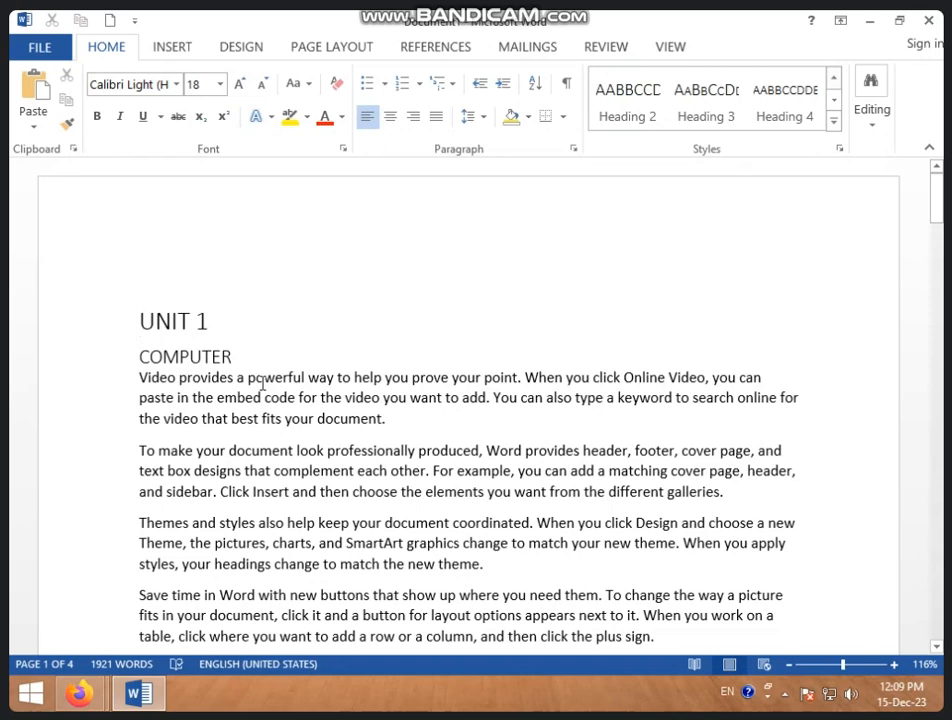
{"action": "key", "text": "ctrl+Return"}
{"action": "scroll", "coordinate": [277, 447], "scroll_direction": "up", "scroll_amount": 1}
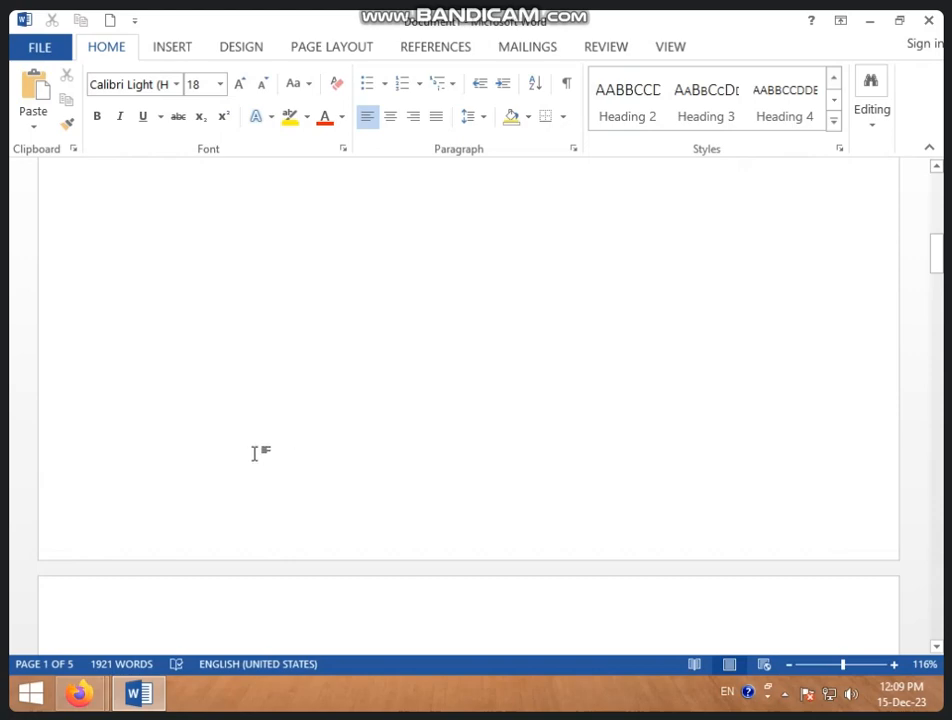
{"action": "scroll", "coordinate": [255, 452], "scroll_direction": "up", "scroll_amount": 2}
{"action": "scroll", "coordinate": [255, 452], "scroll_direction": "up", "scroll_amount": 3}
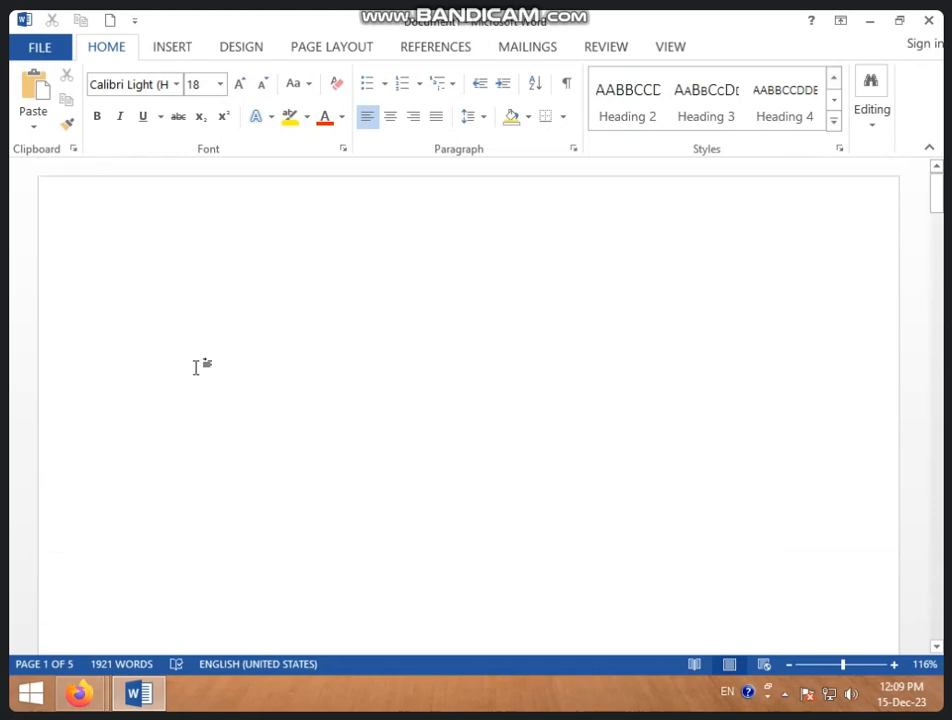
Insert the built-in Automatic Table 2 table of contents on the blank first page
{"action": "left_click", "coordinate": [168, 287]}
{"action": "scroll", "coordinate": [223, 348], "scroll_direction": "down", "scroll_amount": 15}
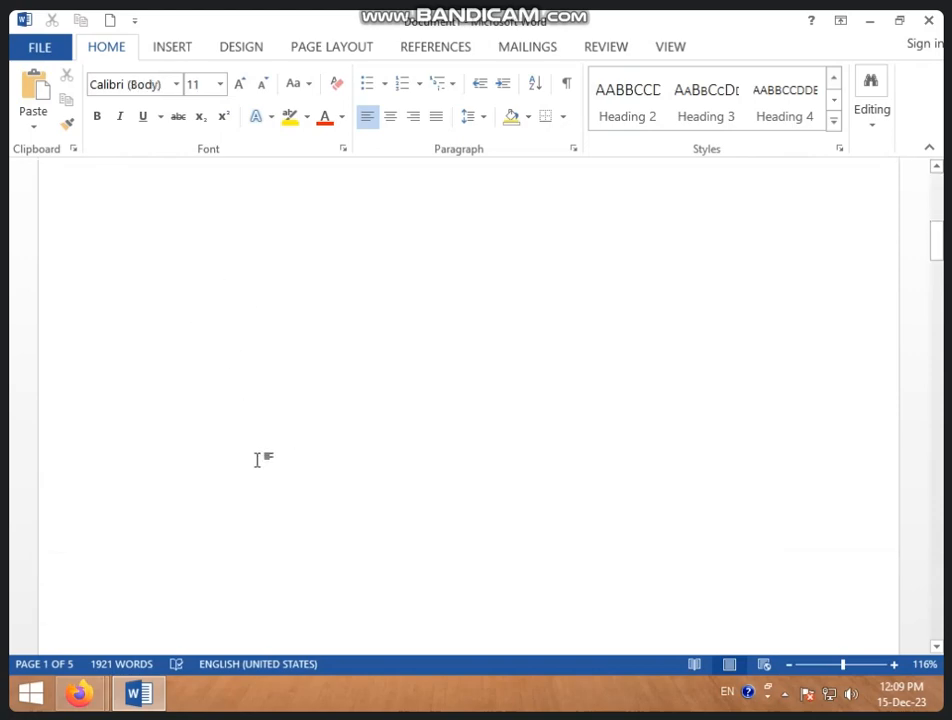
{"action": "scroll", "coordinate": [260, 485], "scroll_direction": "up", "scroll_amount": 15}
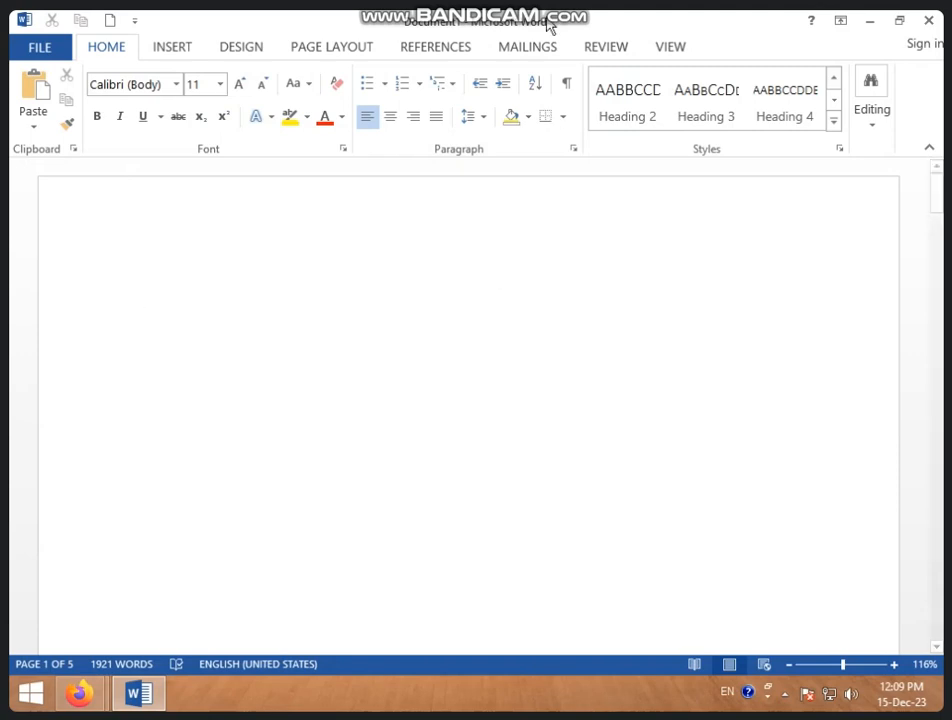
{"action": "left_click", "coordinate": [452, 50]}
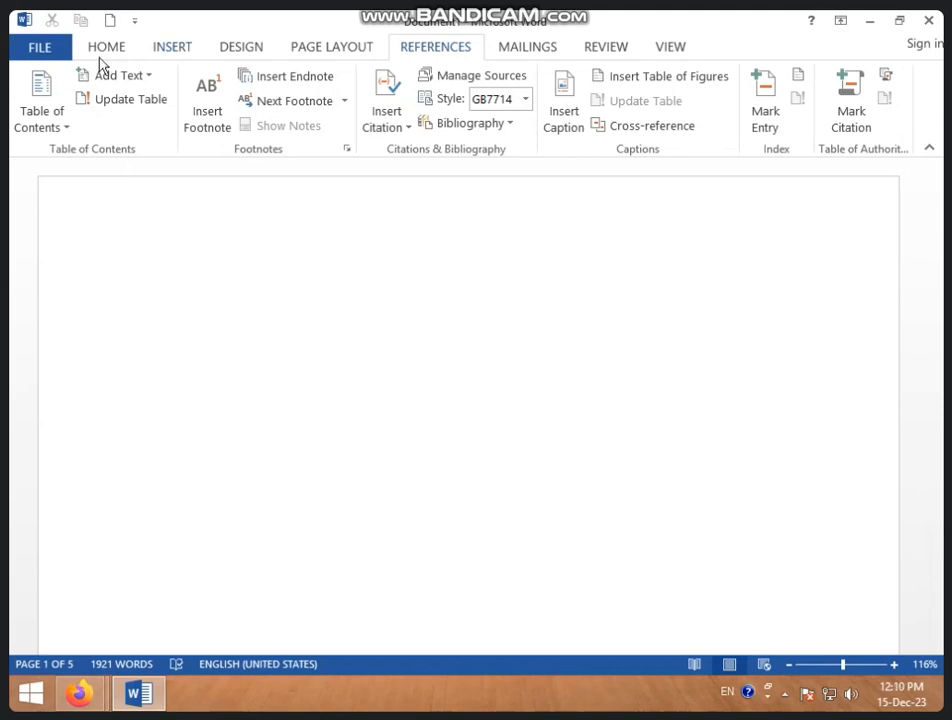
{"action": "left_click", "coordinate": [64, 132]}
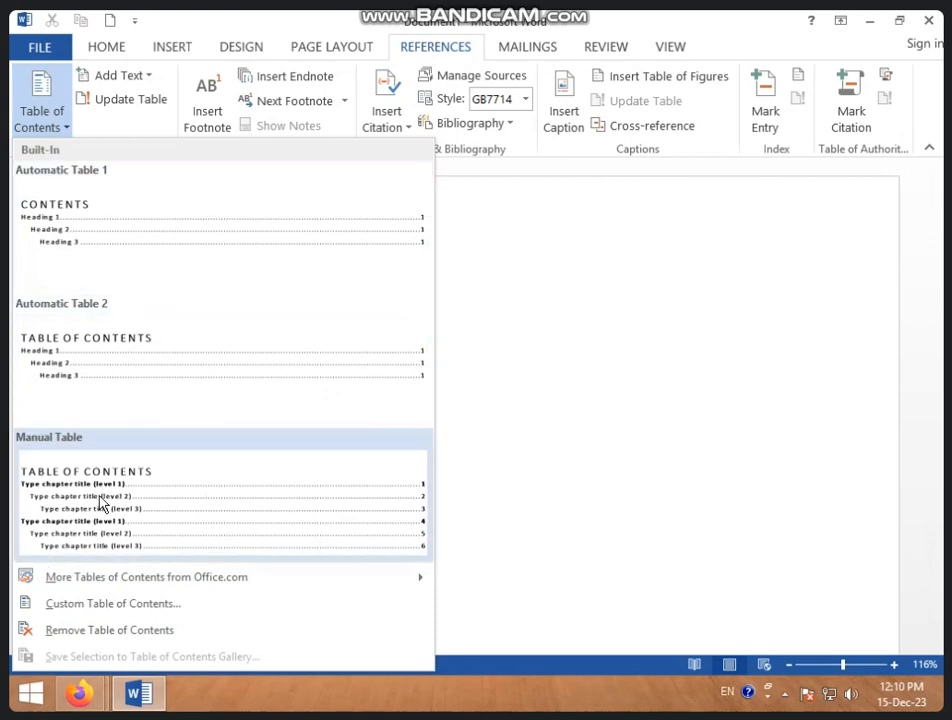
{"action": "left_click", "coordinate": [76, 372]}
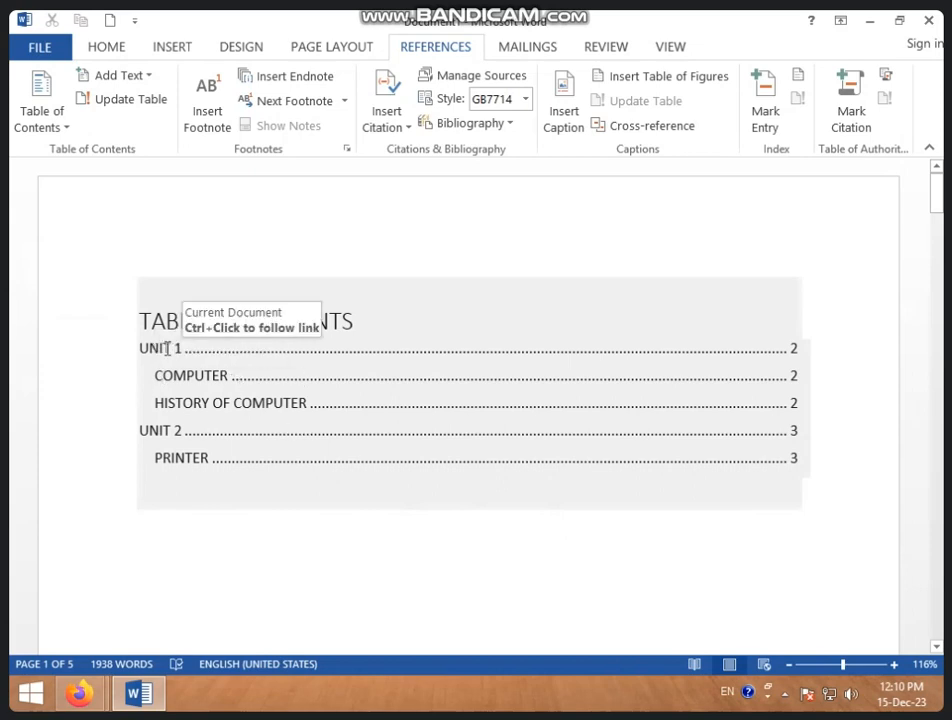
Follow the "UNIT 1" and "PRINTER" links in the table of contents, returning to the document's start after each
{"action": "left_click", "coordinate": [167, 357], "text": "ctrl"}
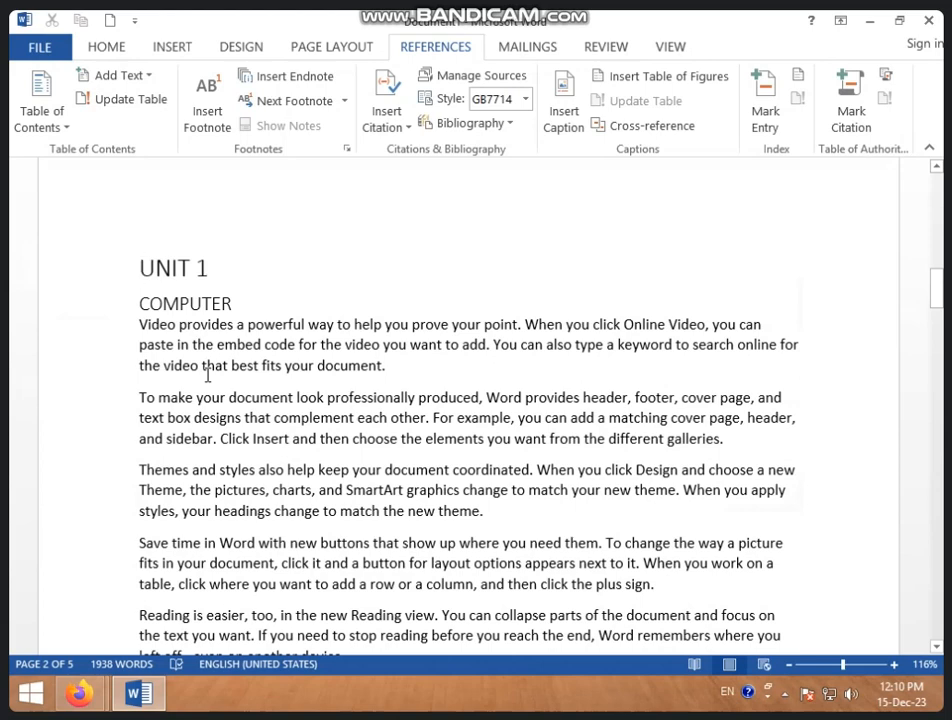
{"action": "key", "text": "ctrl+Home"}
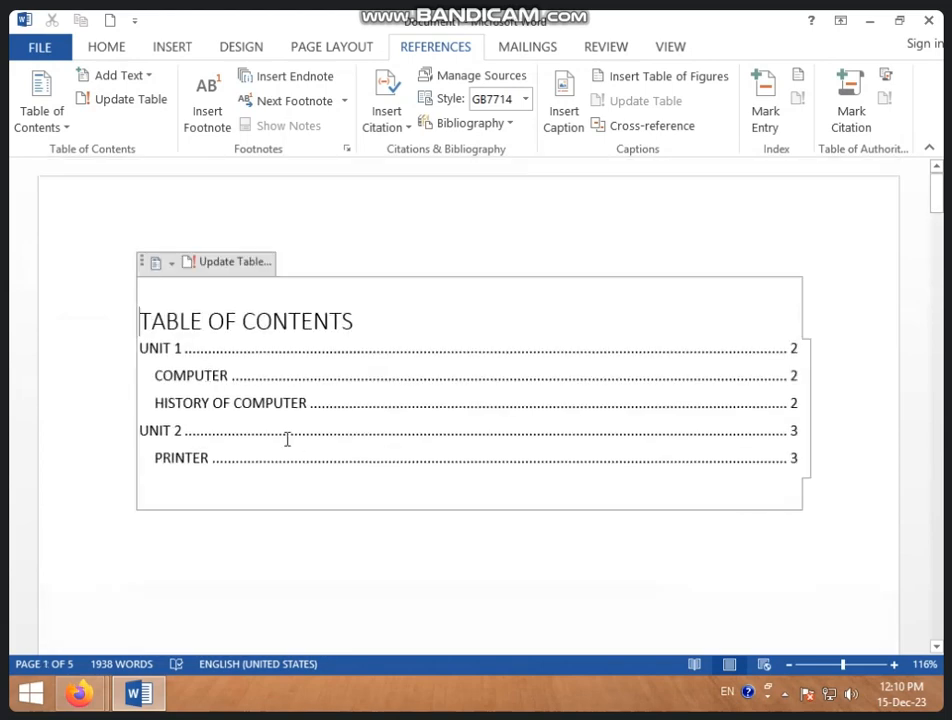
{"action": "scroll", "coordinate": [240, 415], "scroll_direction": "down", "scroll_amount": 1}
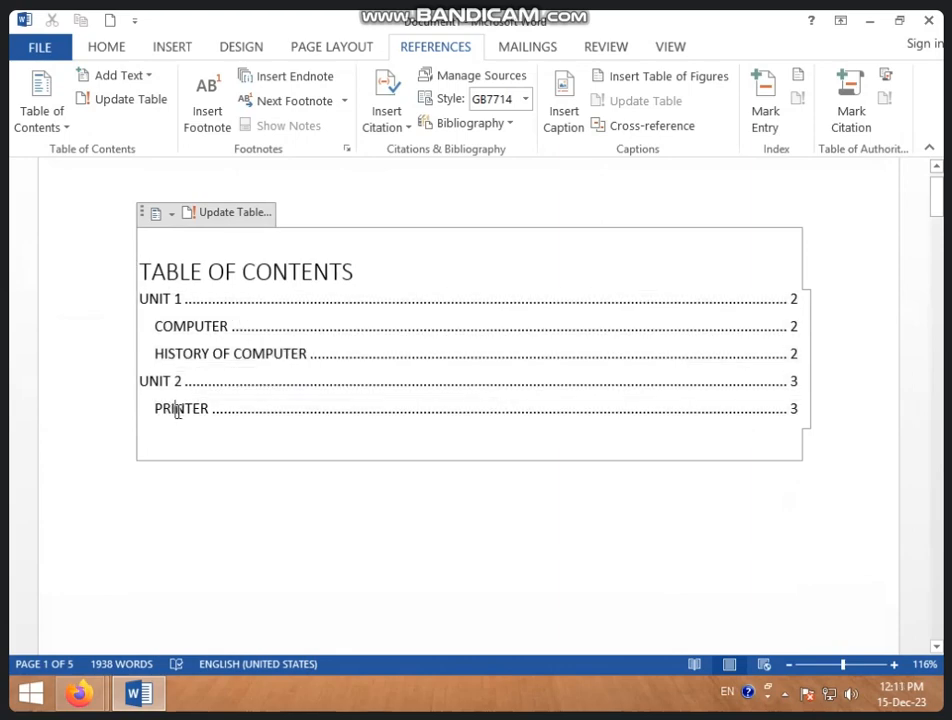
{"action": "left_click", "coordinate": [179, 412], "text": "ctrl"}
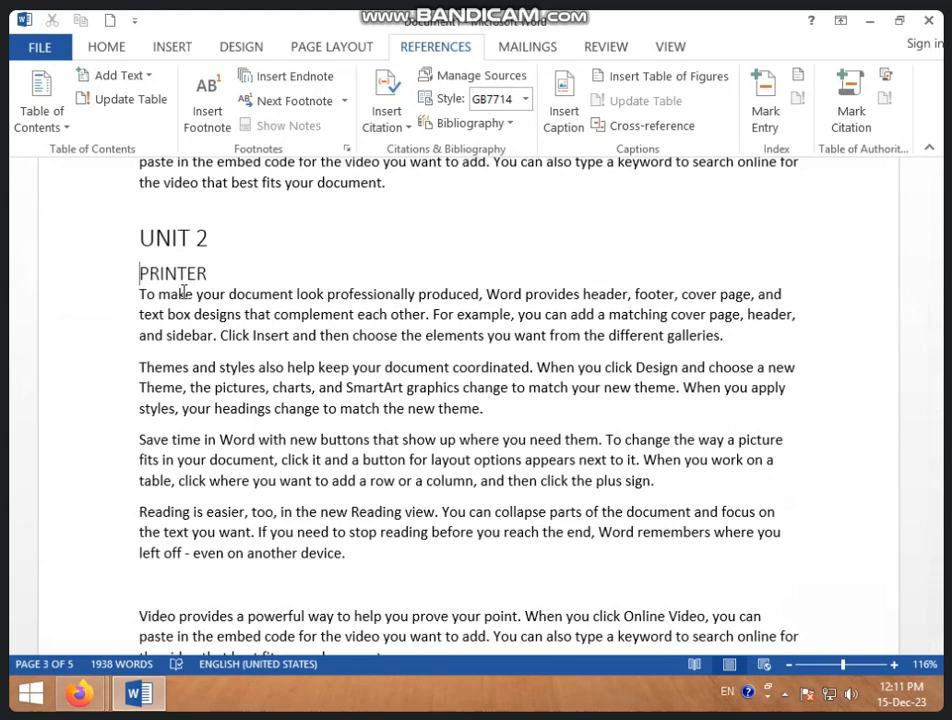
{"action": "key", "text": "ctrl+Home"}
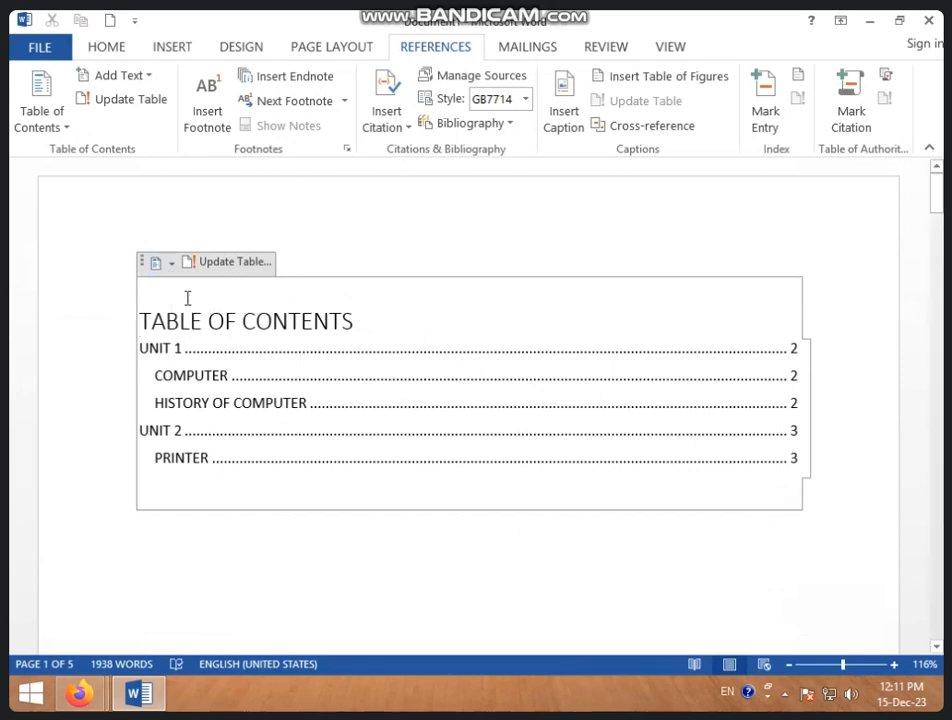
Select the whole table of contents including its title and enlarge its text by one font size step
{"action": "left_click", "coordinate": [223, 397]}
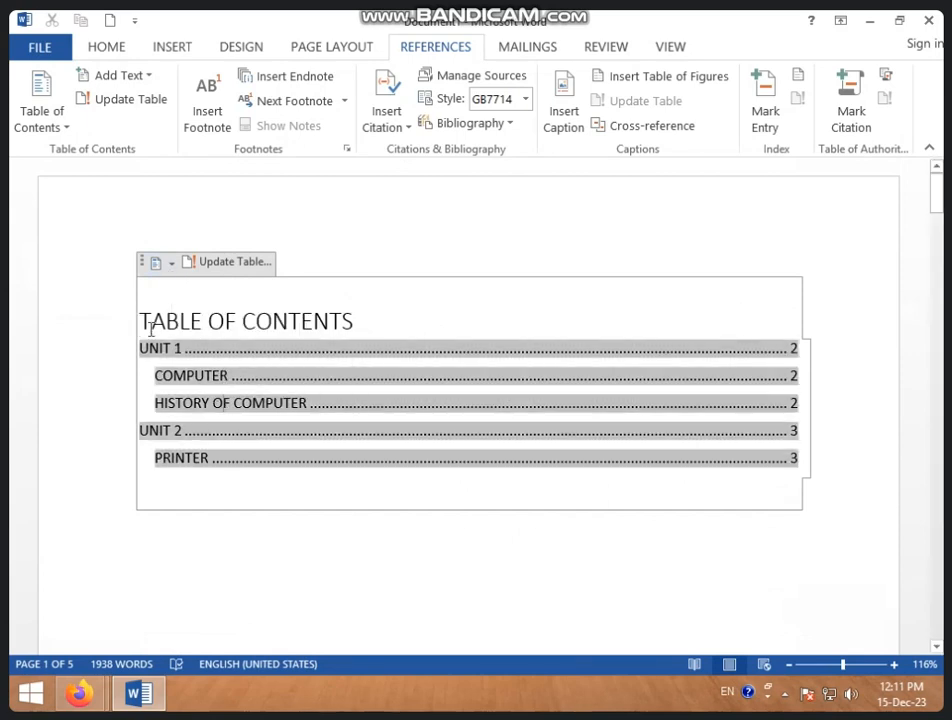
{"action": "left_click_drag", "start_coordinate": [140, 316], "coordinate": [256, 438]}
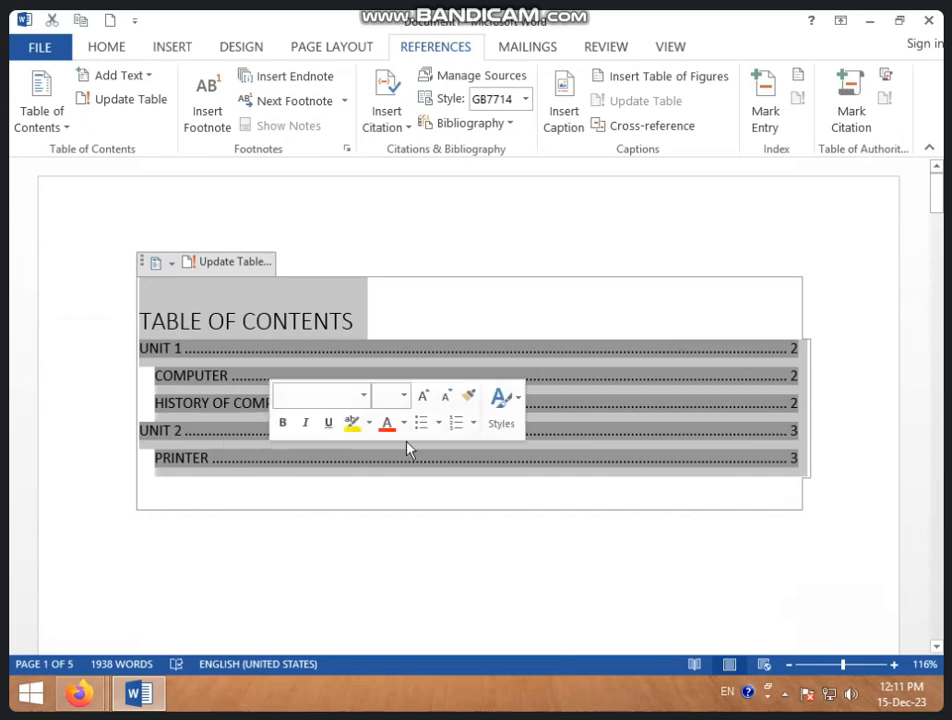
{"action": "left_click", "coordinate": [108, 47]}
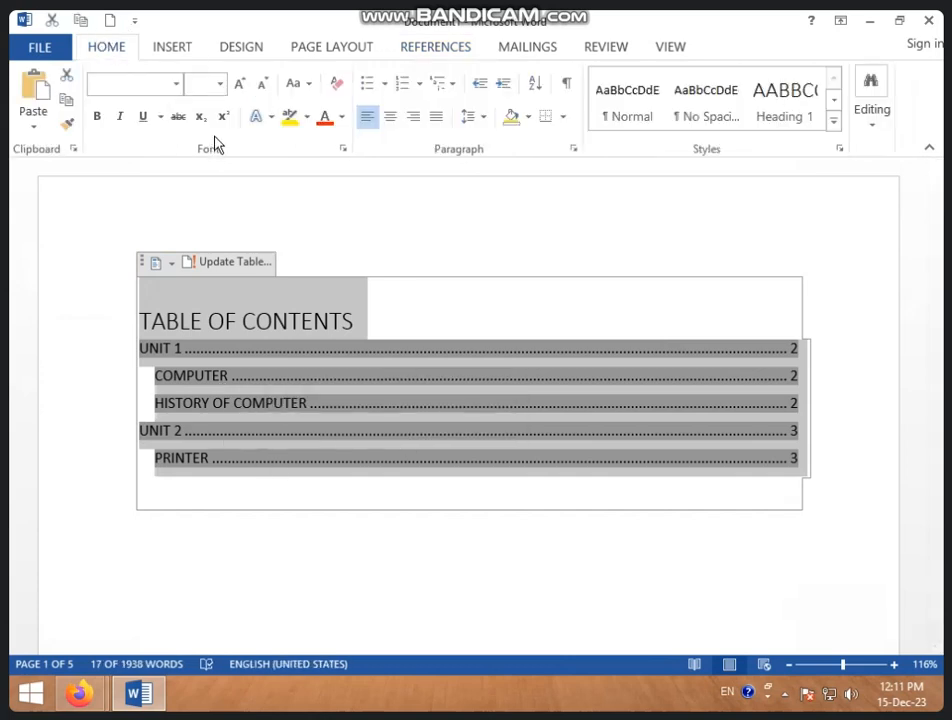
{"action": "left_click", "coordinate": [241, 85]}
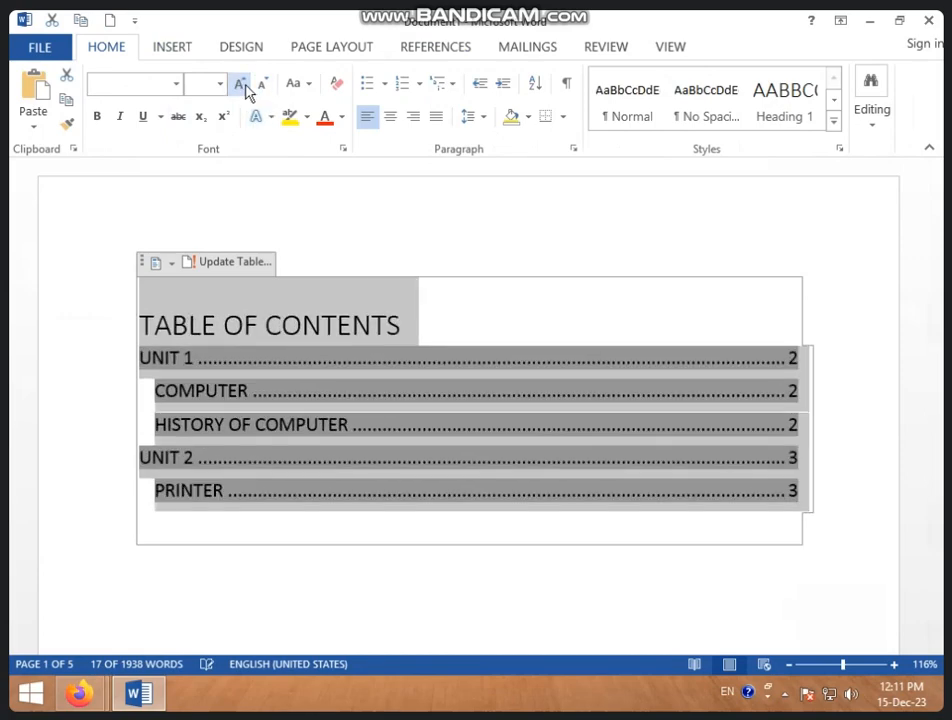
{"action": "left_click", "coordinate": [263, 88]}
{"action": "left_click", "coordinate": [263, 88]}
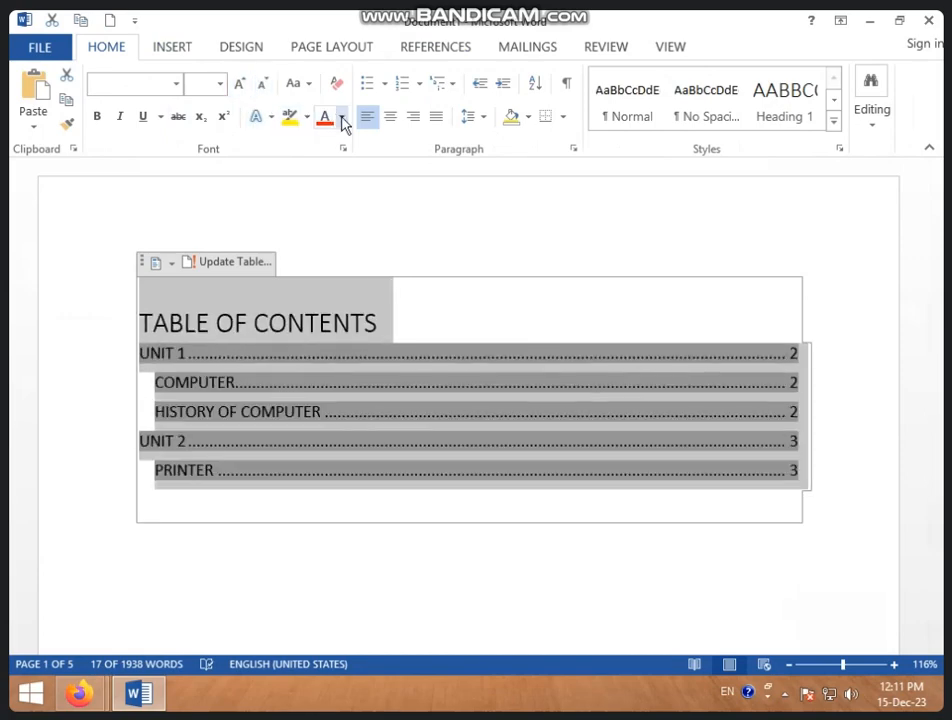
Colour the selected table of contents text with the standard blue
{"action": "left_click", "coordinate": [342, 117]}
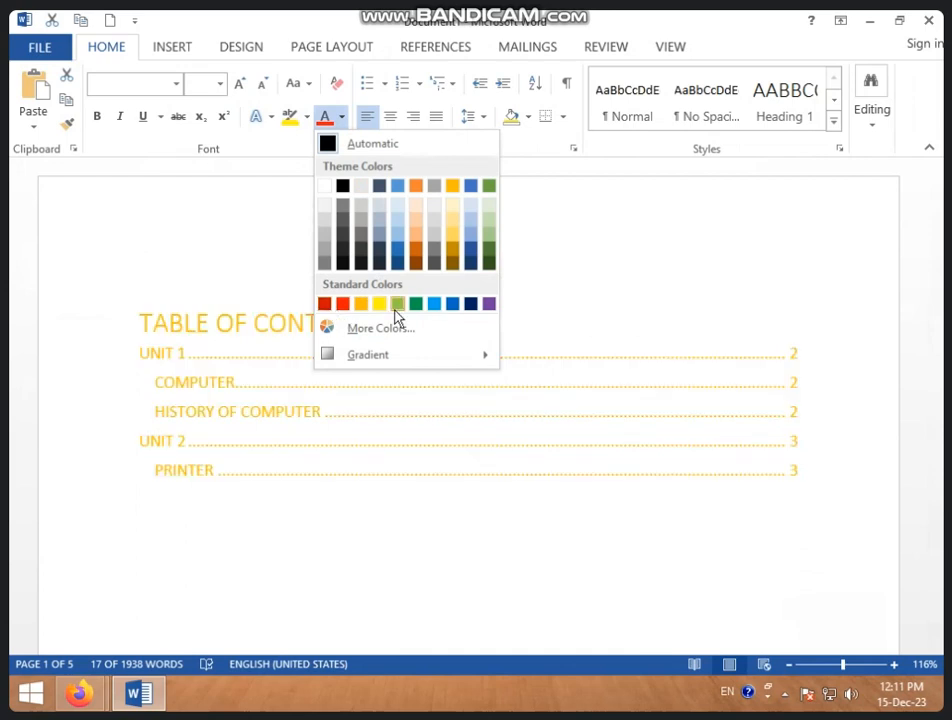
{"action": "left_click", "coordinate": [453, 305]}
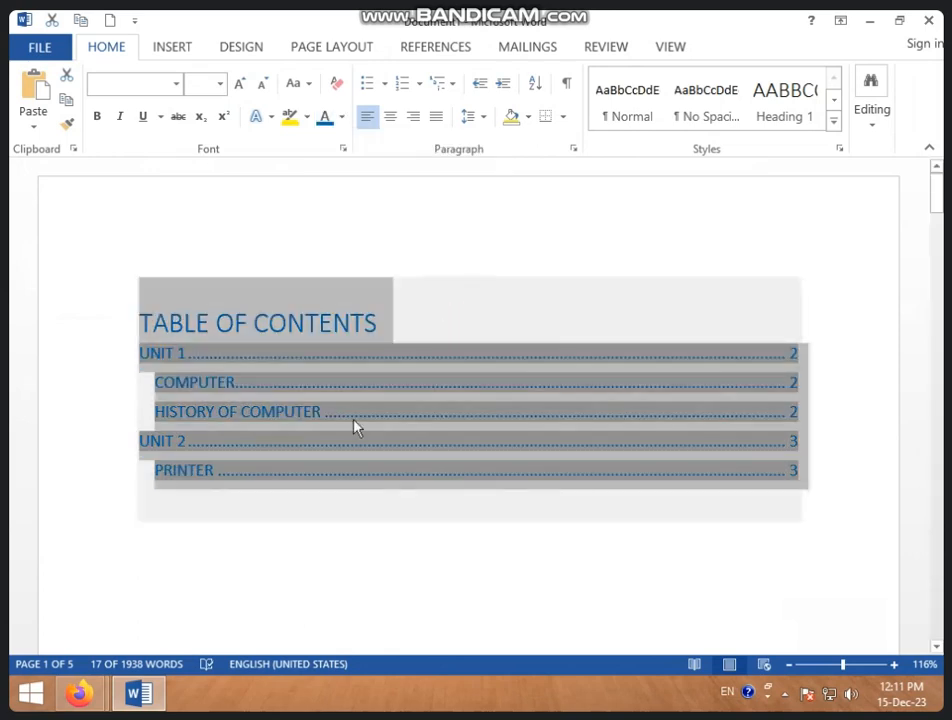
Colour the "UNIT 1" heading on the second page red and give it yellow shading
{"action": "scroll", "coordinate": [355, 427], "scroll_direction": "down", "scroll_amount": 15}
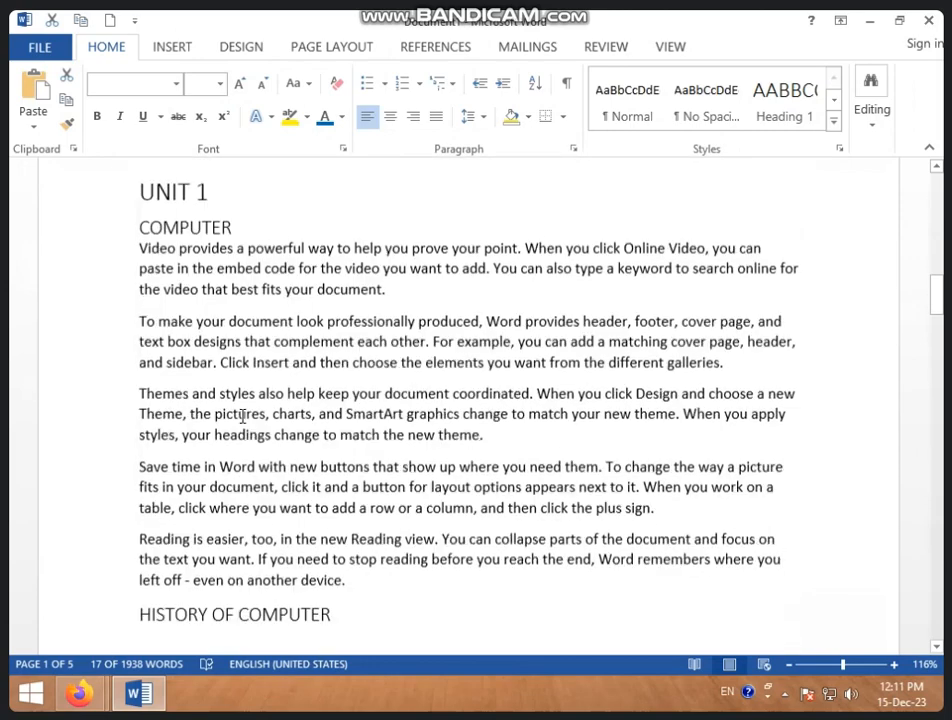
{"action": "left_click", "coordinate": [149, 247]}
{"action": "left_click", "coordinate": [206, 188]}
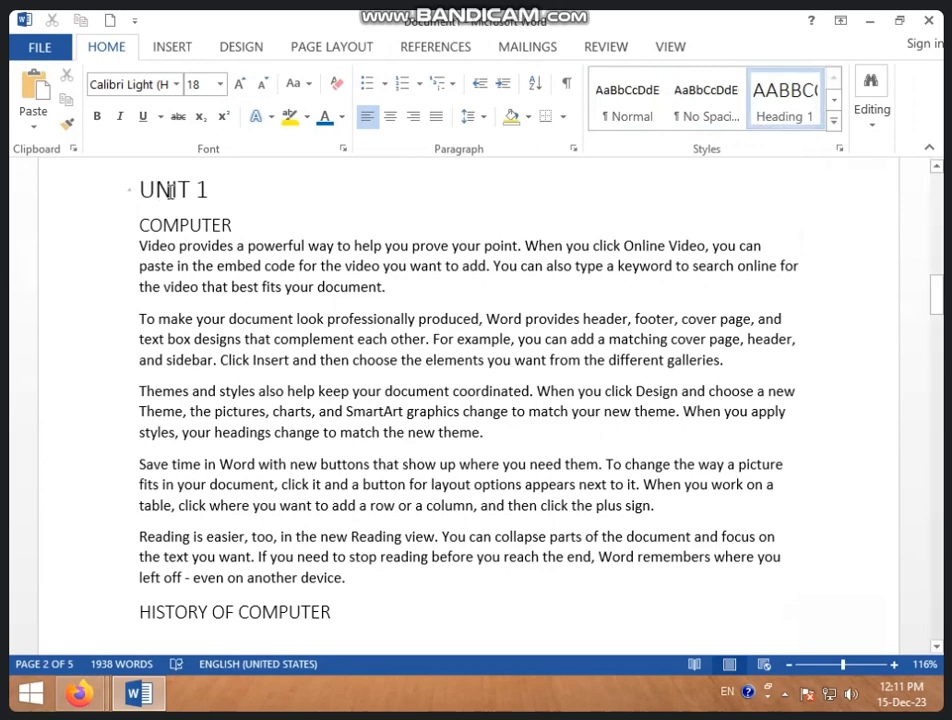
{"action": "left_click_drag", "start_coordinate": [136, 190], "coordinate": [214, 190]}
{"action": "left_click", "coordinate": [341, 116]}
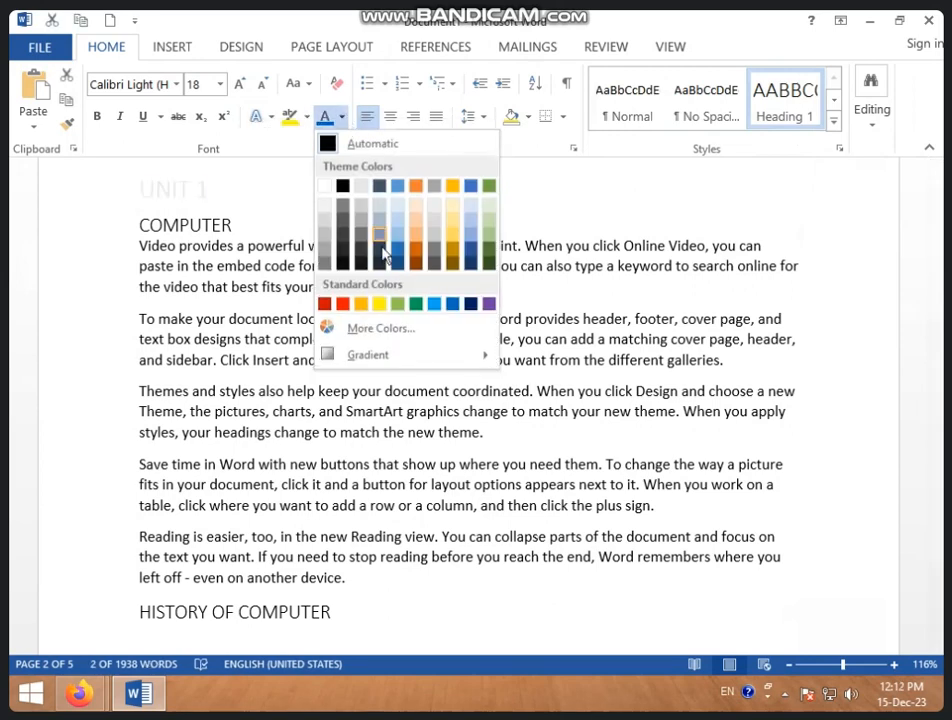
{"action": "left_click", "coordinate": [342, 305]}
{"action": "left_click", "coordinate": [526, 119]}
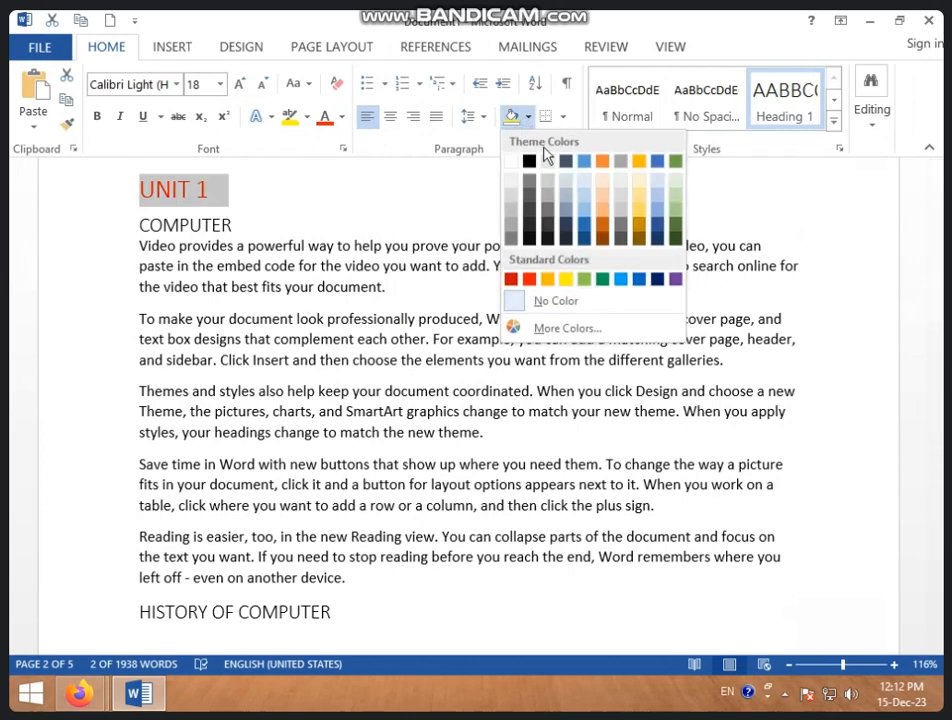
{"action": "left_click", "coordinate": [564, 281]}
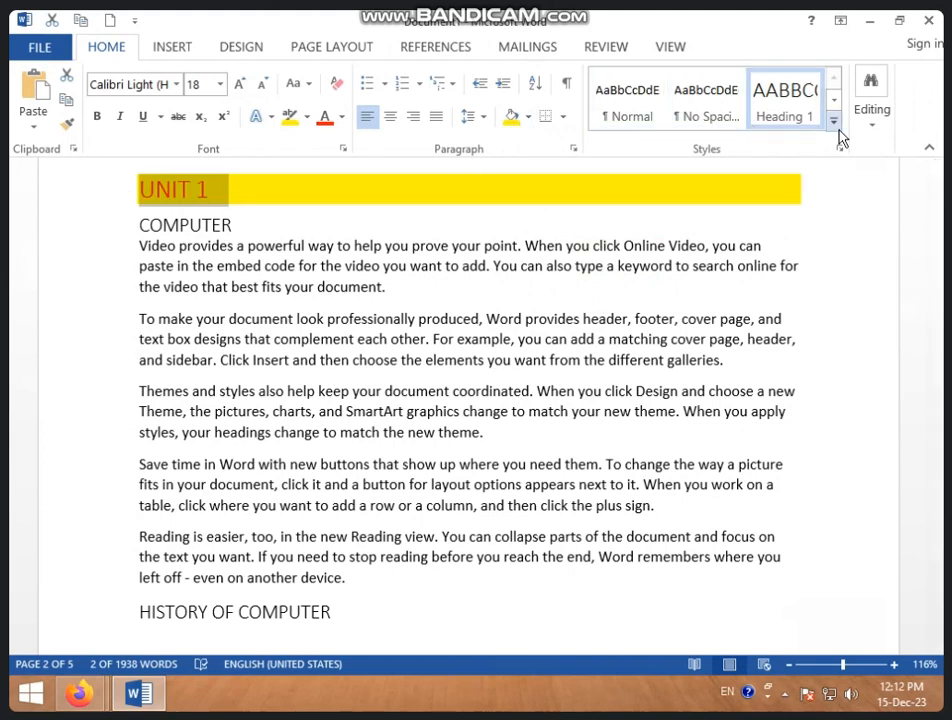
Update the Heading 1 style to match the selected "UNIT 1" heading, and check the other Heading 1 text
{"action": "right_click", "coordinate": [790, 112]}
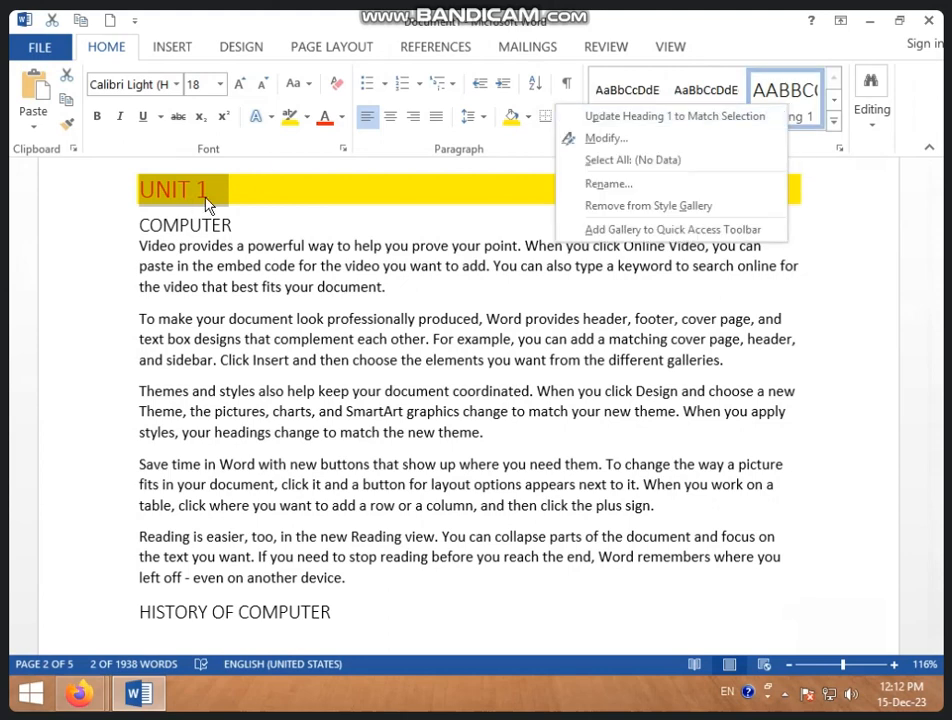
{"action": "left_click", "coordinate": [655, 117]}
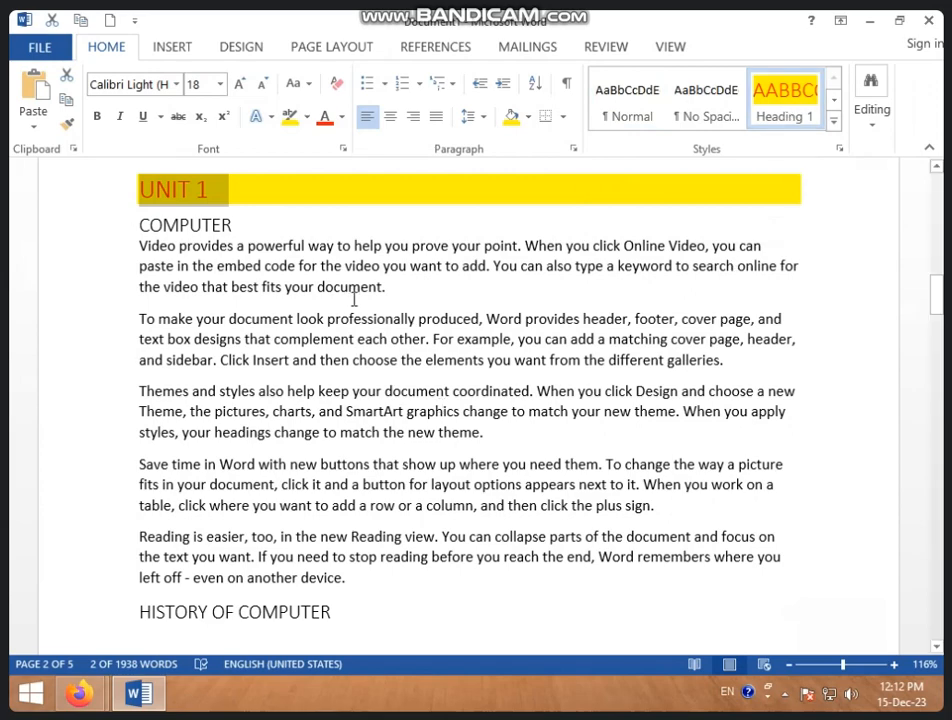
{"action": "scroll", "coordinate": [352, 310], "scroll_direction": "down", "scroll_amount": 10}
{"action": "scroll", "coordinate": [350, 323], "scroll_direction": "down", "scroll_amount": 15}
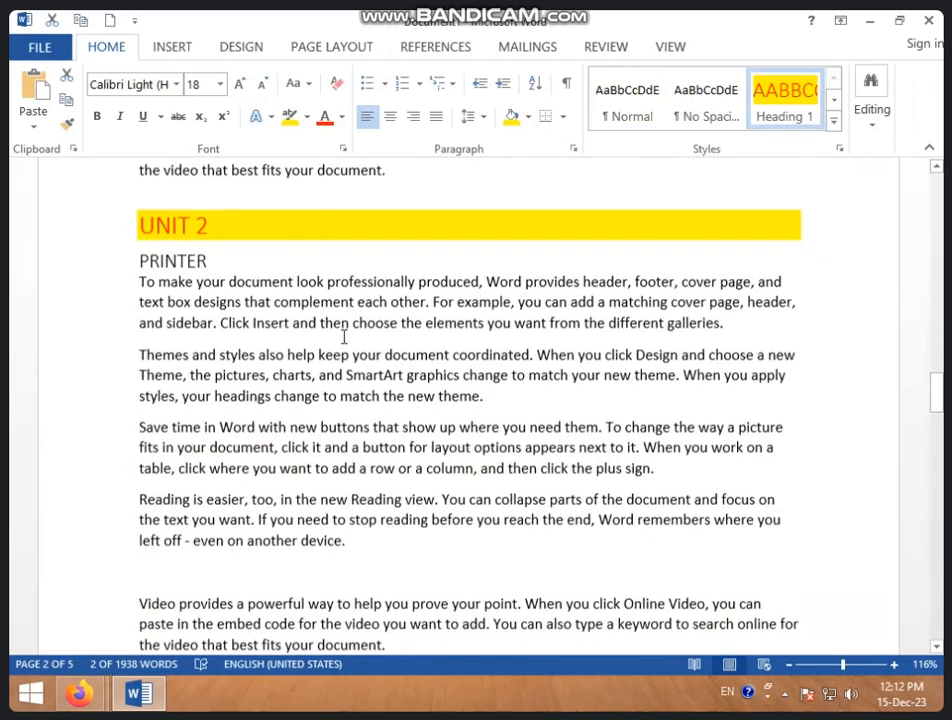
{"action": "scroll", "coordinate": [230, 280], "scroll_direction": "up", "scroll_amount": 1}
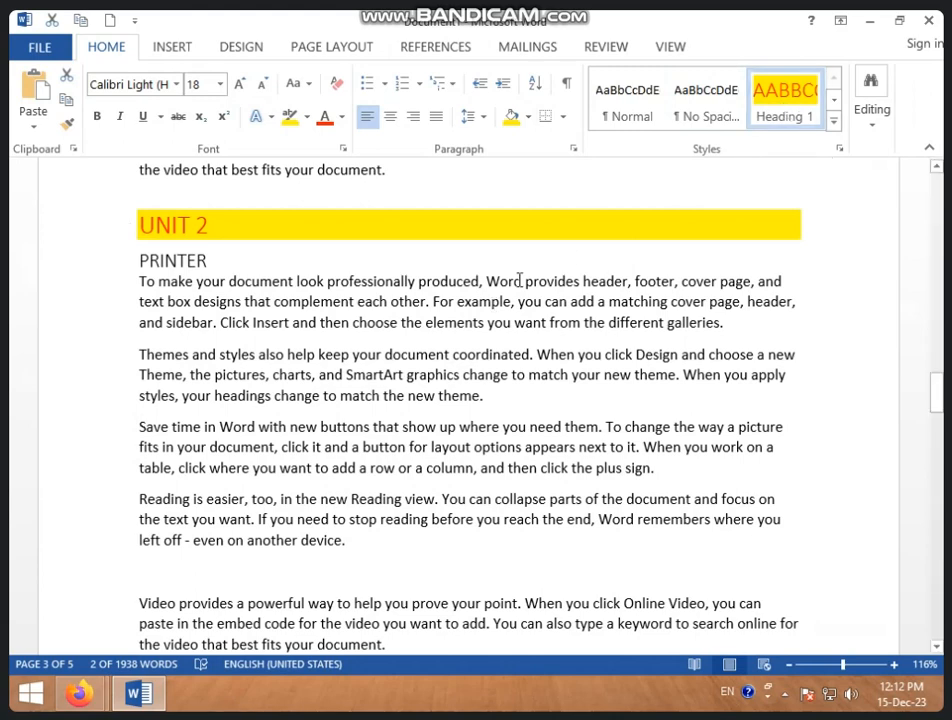
{"action": "scroll", "coordinate": [519, 280], "scroll_direction": "up", "scroll_amount": 20}
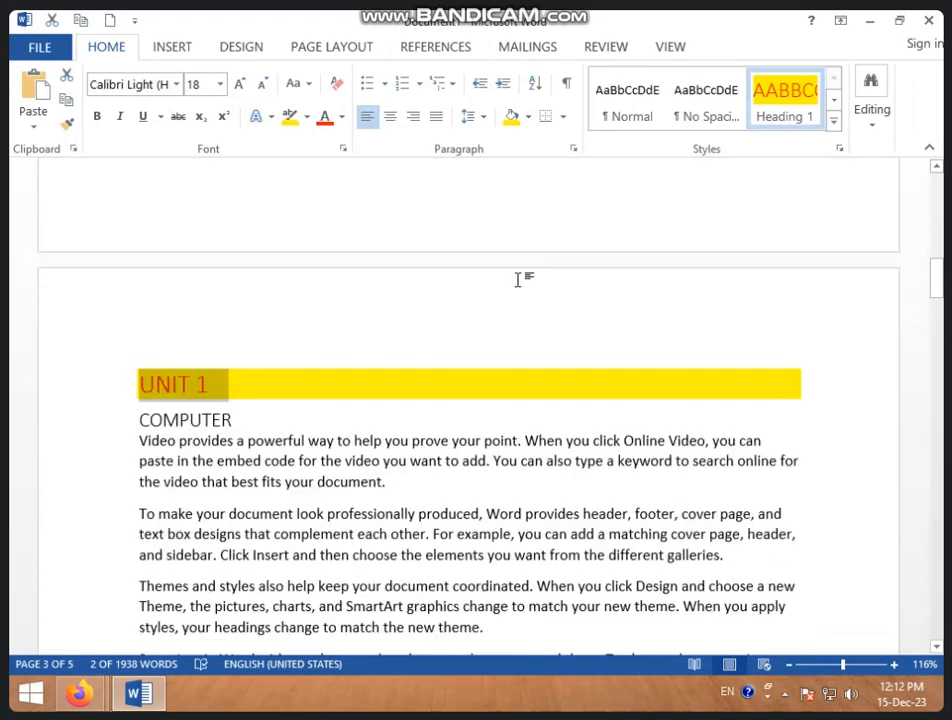
{"action": "scroll", "coordinate": [519, 280], "scroll_direction": "up", "scroll_amount": 5}
{"action": "left_click", "coordinate": [237, 366]}
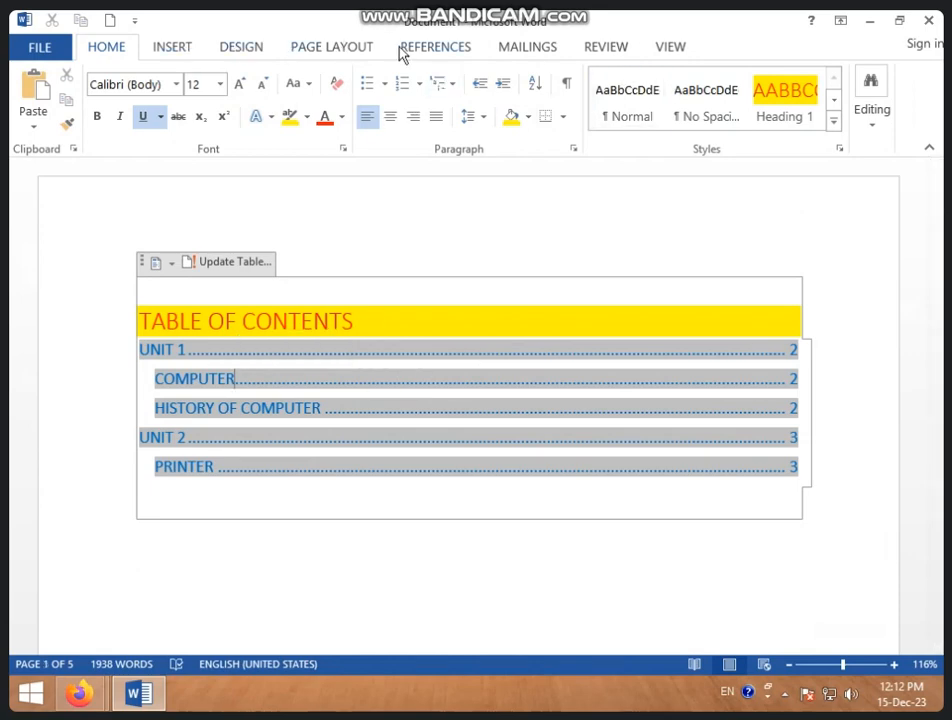
{"action": "left_click", "coordinate": [430, 47]}
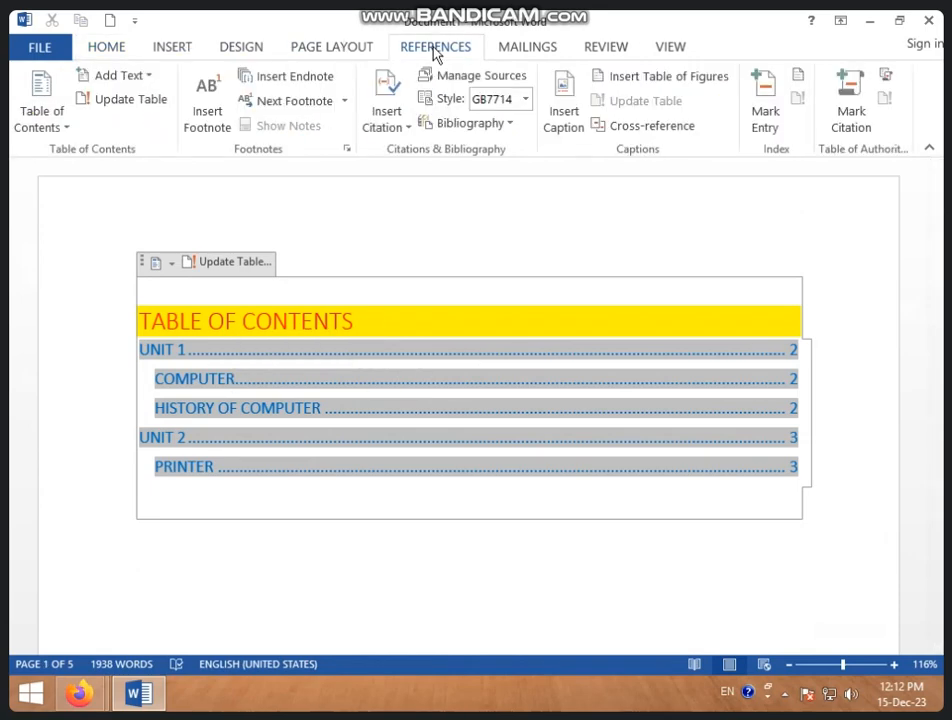
{"action": "left_click", "coordinate": [153, 83]}
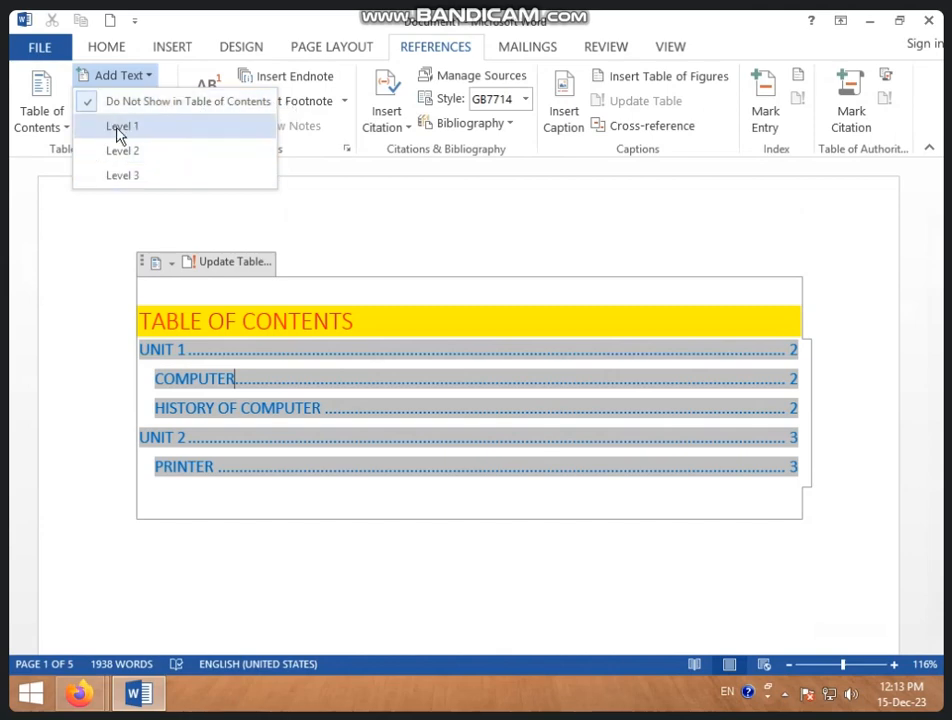
{"action": "left_click", "coordinate": [68, 389]}
Insert an empty paragraph directly below the "COMPUTER" heading in Unit 1
{"action": "scroll", "coordinate": [142, 387], "scroll_direction": "down", "scroll_amount": 3}
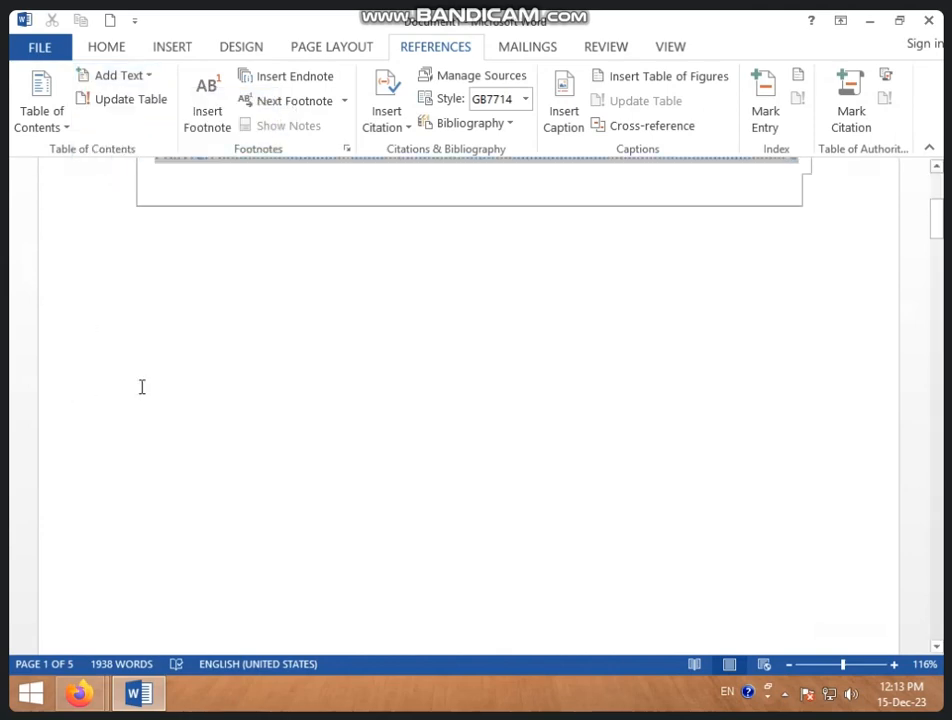
{"action": "scroll", "coordinate": [142, 387], "scroll_direction": "down", "scroll_amount": 10}
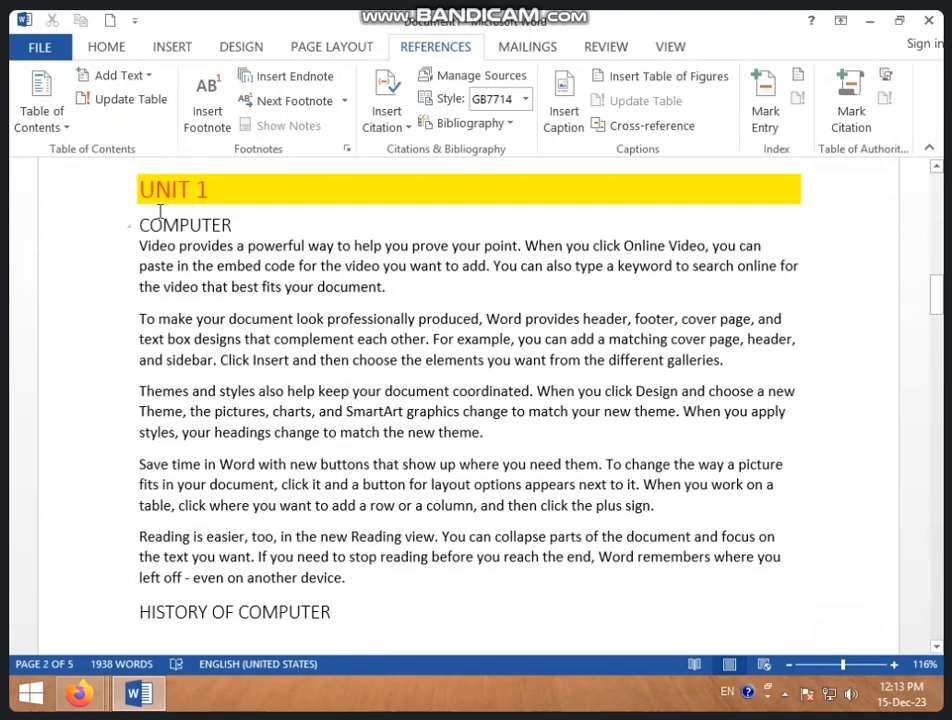
{"action": "left_click", "coordinate": [251, 228]}
{"action": "key", "text": "Return"}
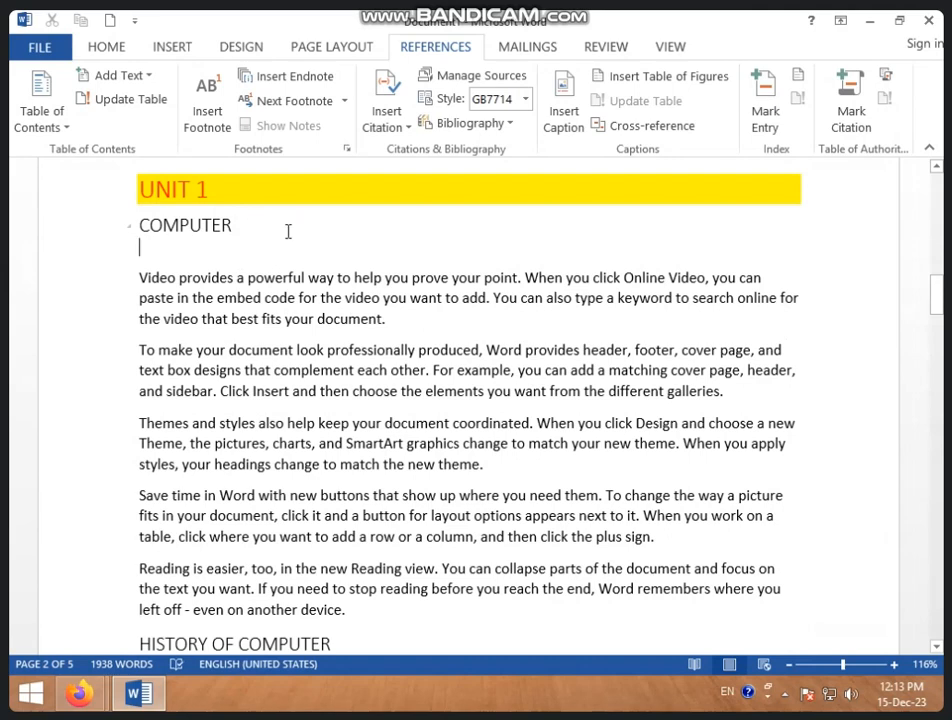
Add a new line reading "WHAT IS COMPUTER" after the first body paragraph of Unit 1
{"action": "left_click", "coordinate": [431, 329]}
{"action": "key", "text": "Return"}
{"action": "type", "text": "W "}
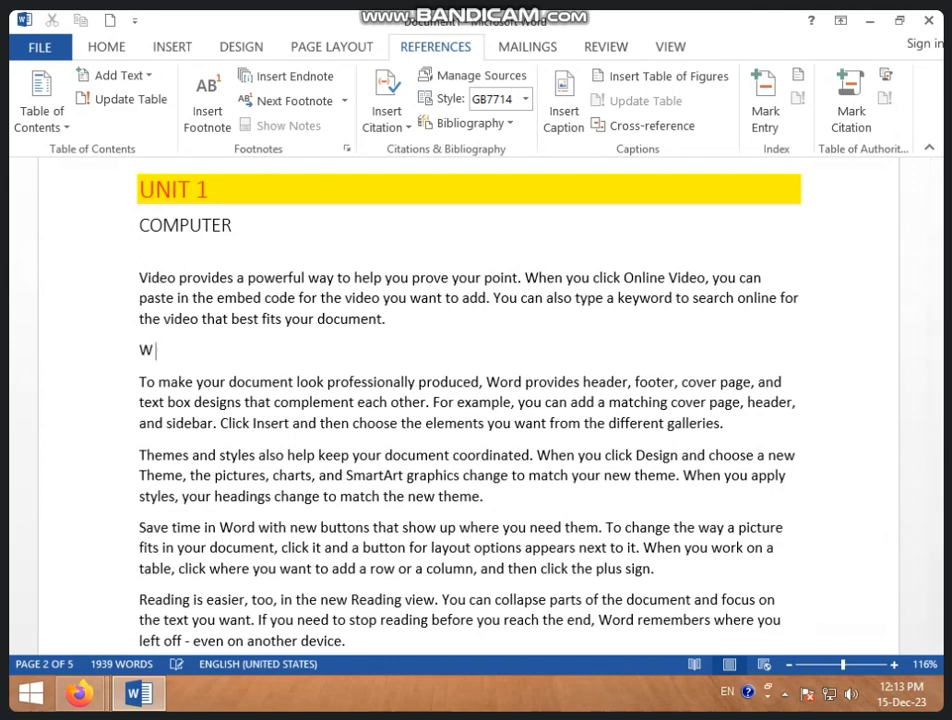
{"action": "type", "text": "HAT IS COMPUTER"}
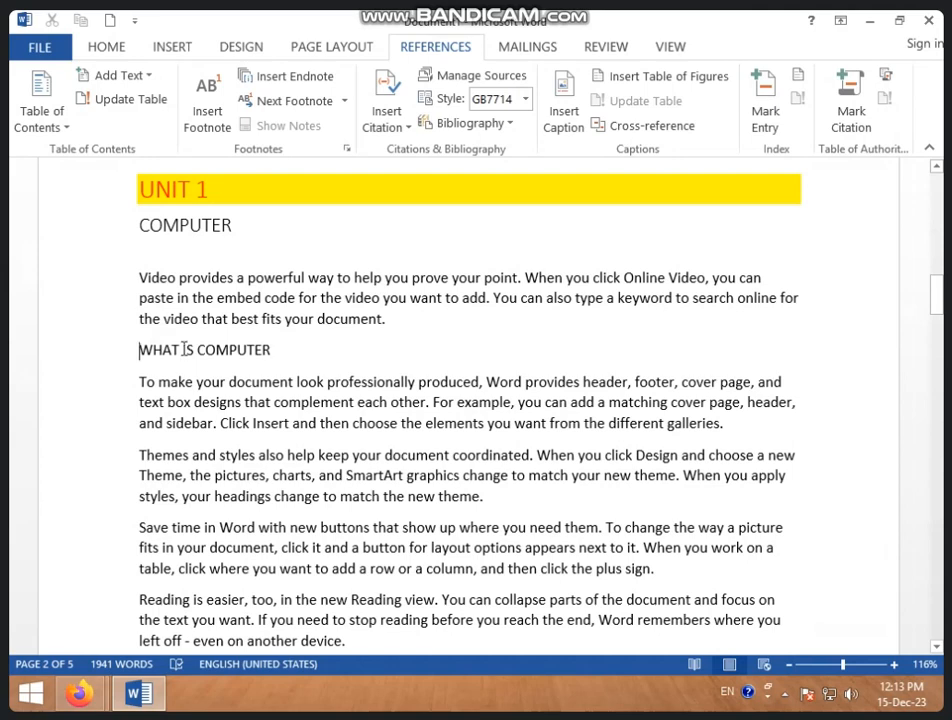
Apply the Heading 1 style to the "WHAT IS COMPUTER" line
{"action": "left_click_drag", "start_coordinate": [139, 350], "coordinate": [282, 352]}
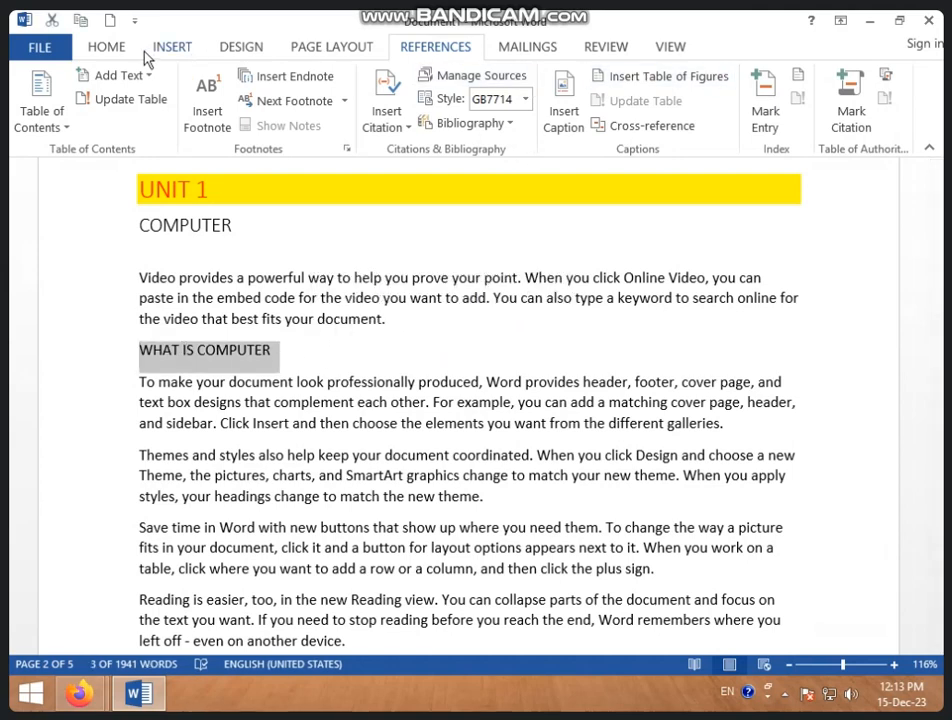
{"action": "left_click", "coordinate": [104, 47]}
{"action": "left_click", "coordinate": [788, 100]}
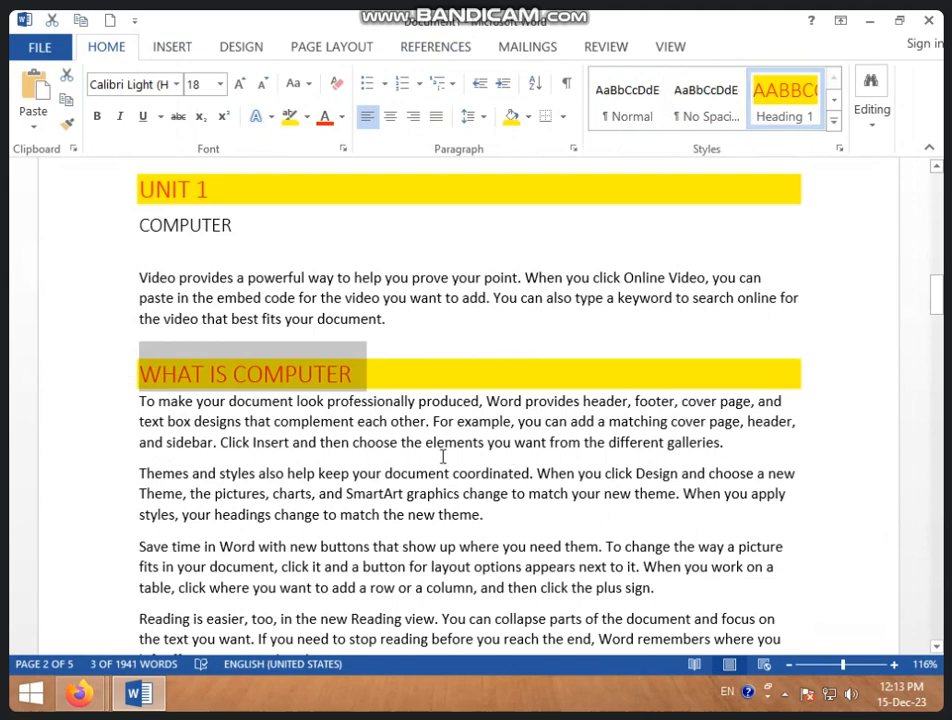
{"action": "left_click", "coordinate": [493, 441]}
Update the entire table of contents, not just its page numbers, to include the "WHAT IS COMPUTER" heading
{"action": "scroll", "coordinate": [352, 399], "scroll_direction": "up", "scroll_amount": 5}
{"action": "scroll", "coordinate": [352, 399], "scroll_direction": "up", "scroll_amount": 6}
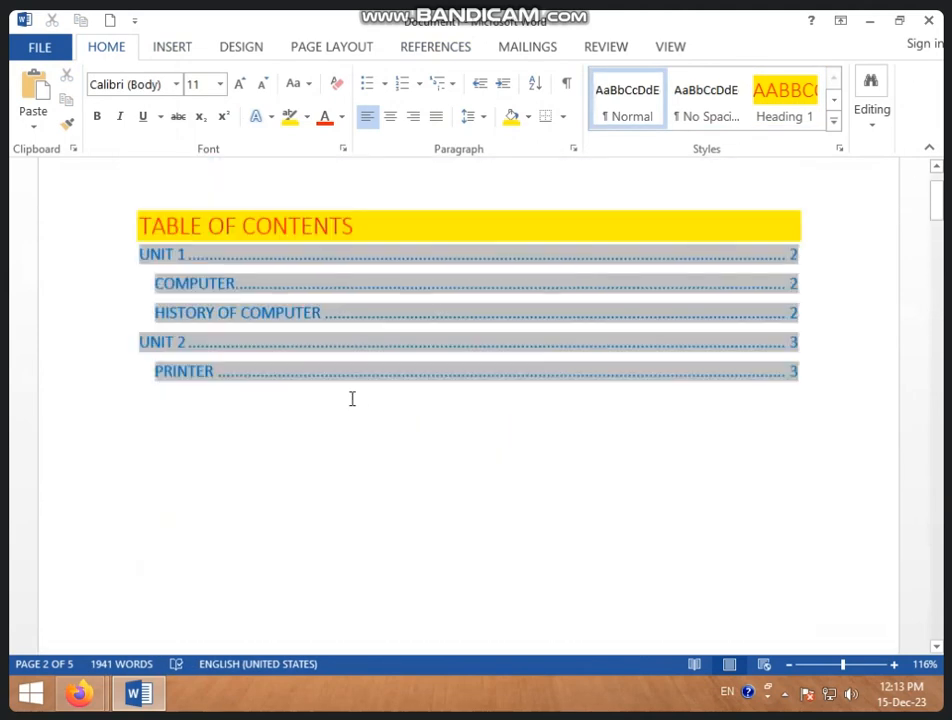
{"action": "scroll", "coordinate": [314, 476], "scroll_direction": "down", "scroll_amount": 10}
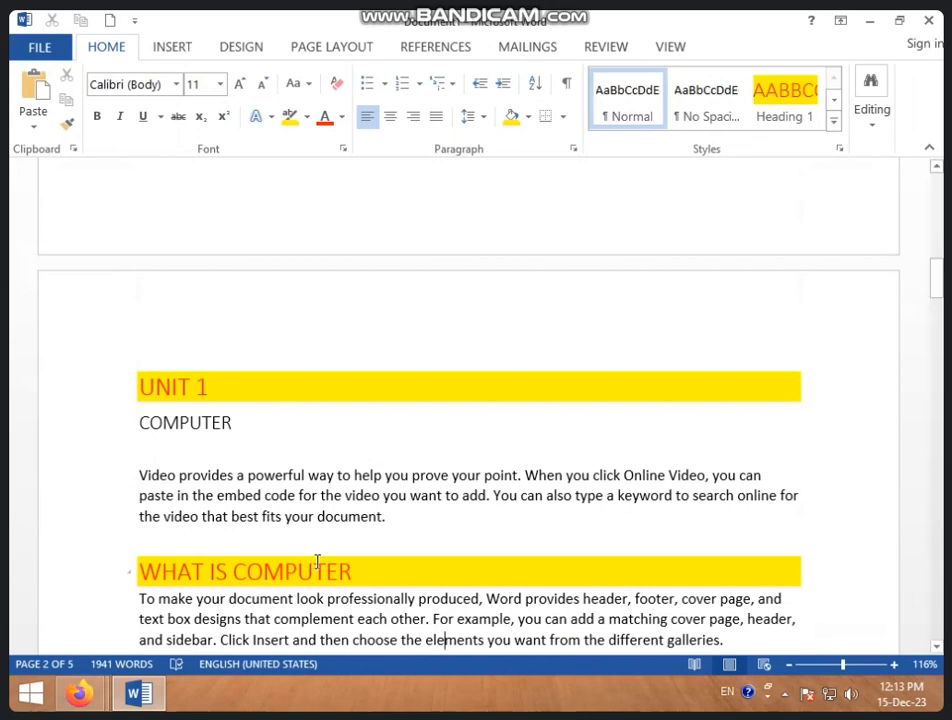
{"action": "scroll", "coordinate": [317, 563], "scroll_direction": "up", "scroll_amount": 10}
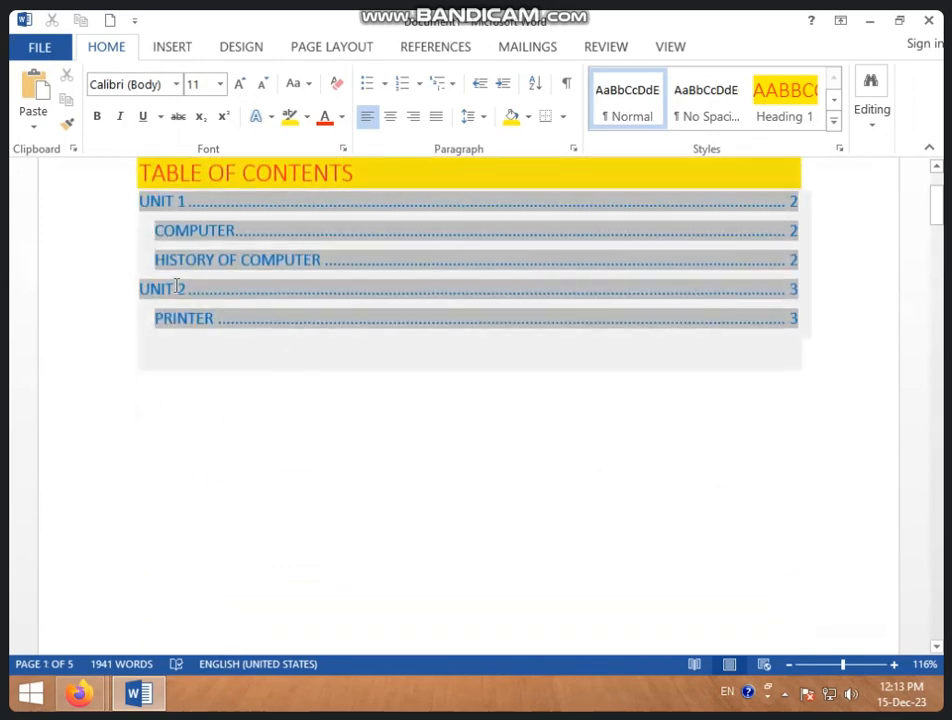
{"action": "left_click", "coordinate": [454, 50]}
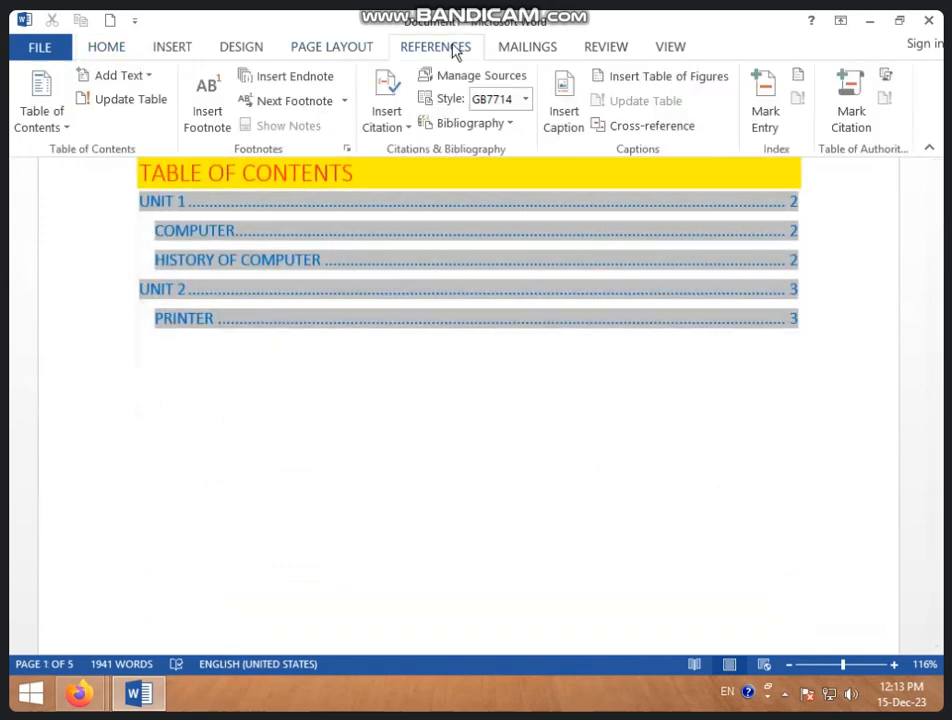
{"action": "left_click", "coordinate": [137, 108]}
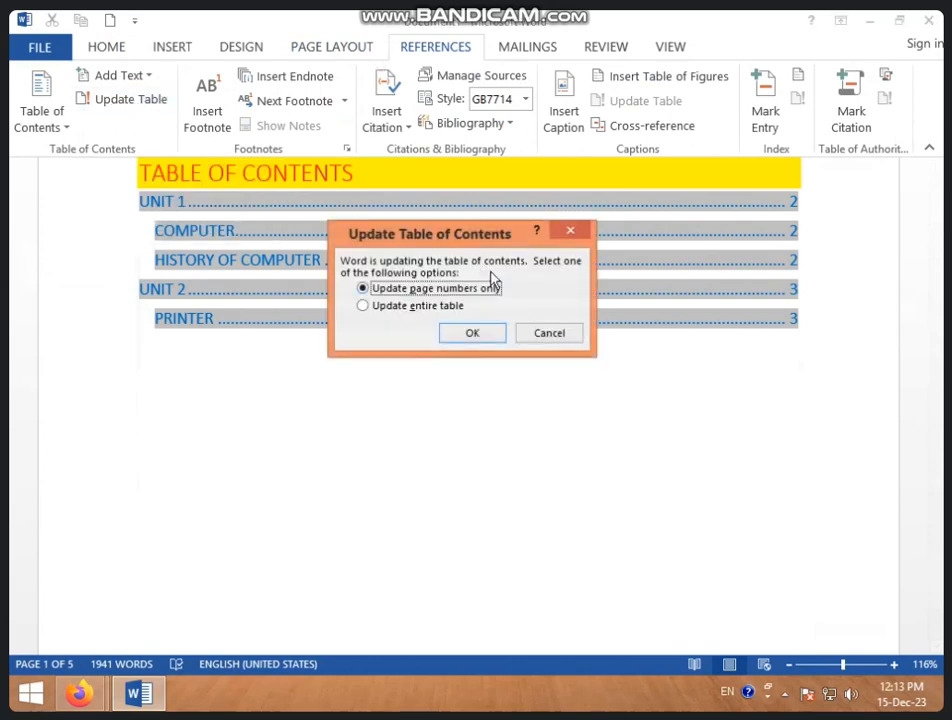
{"action": "left_click", "coordinate": [425, 310]}
{"action": "left_click", "coordinate": [385, 294]}
{"action": "left_click", "coordinate": [379, 307]}
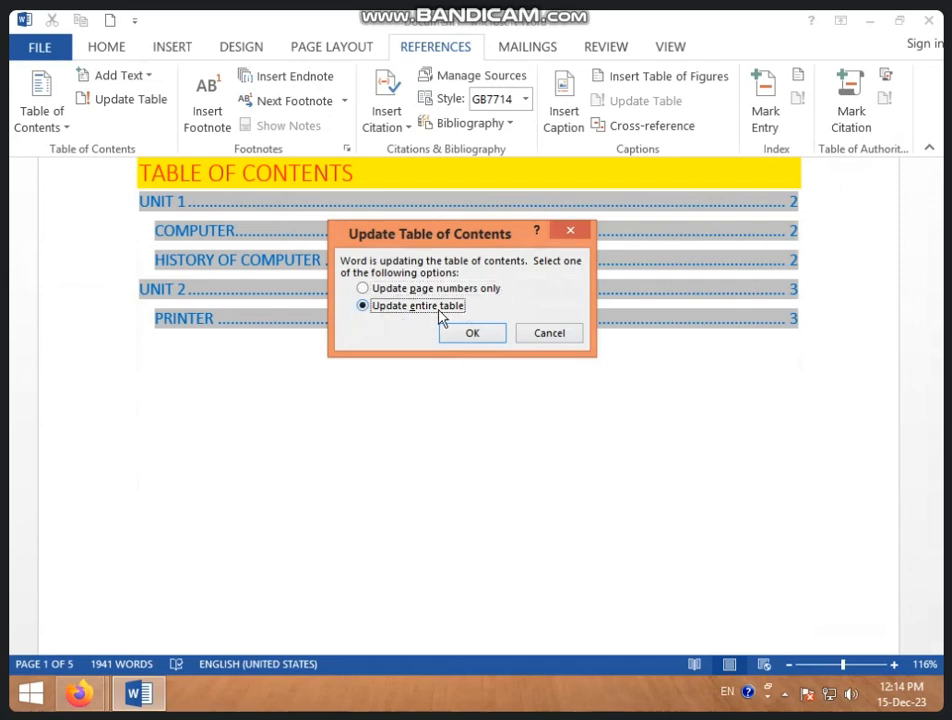
{"action": "left_click", "coordinate": [482, 334]}
{"action": "scroll", "coordinate": [257, 310], "scroll_direction": "up", "scroll_amount": 3}
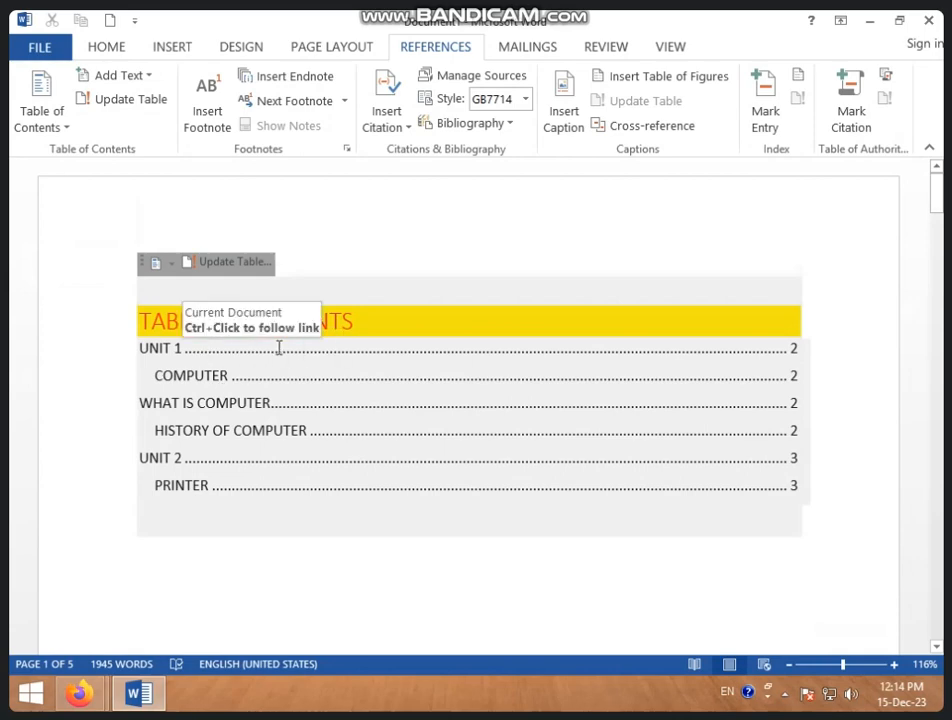
Compare the table of contents before and after its update by undoing and redoing that update
{"action": "left_click", "coordinate": [279, 350], "text": "ctrl"}
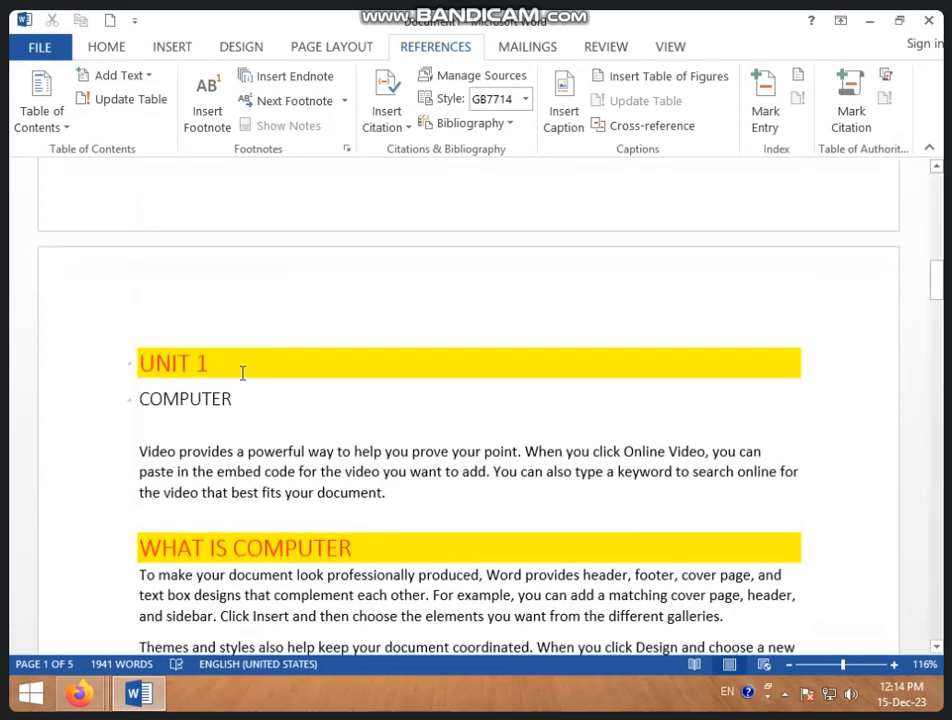
{"action": "scroll", "coordinate": [242, 372], "scroll_direction": "up", "scroll_amount": 10}
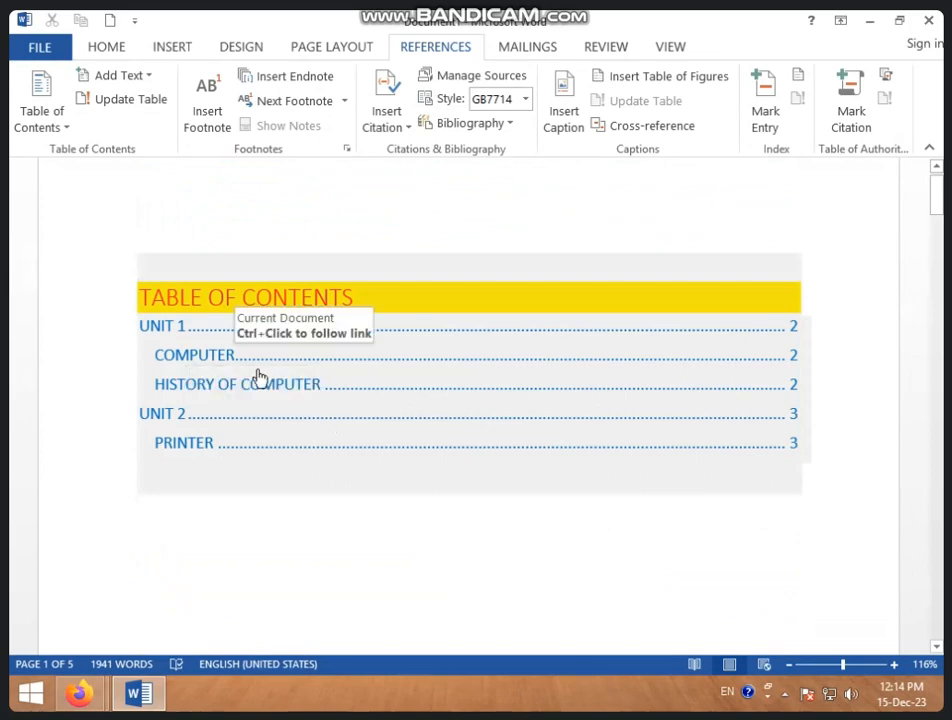
{"action": "scroll", "coordinate": [259, 369], "scroll_direction": "down", "scroll_amount": 10}
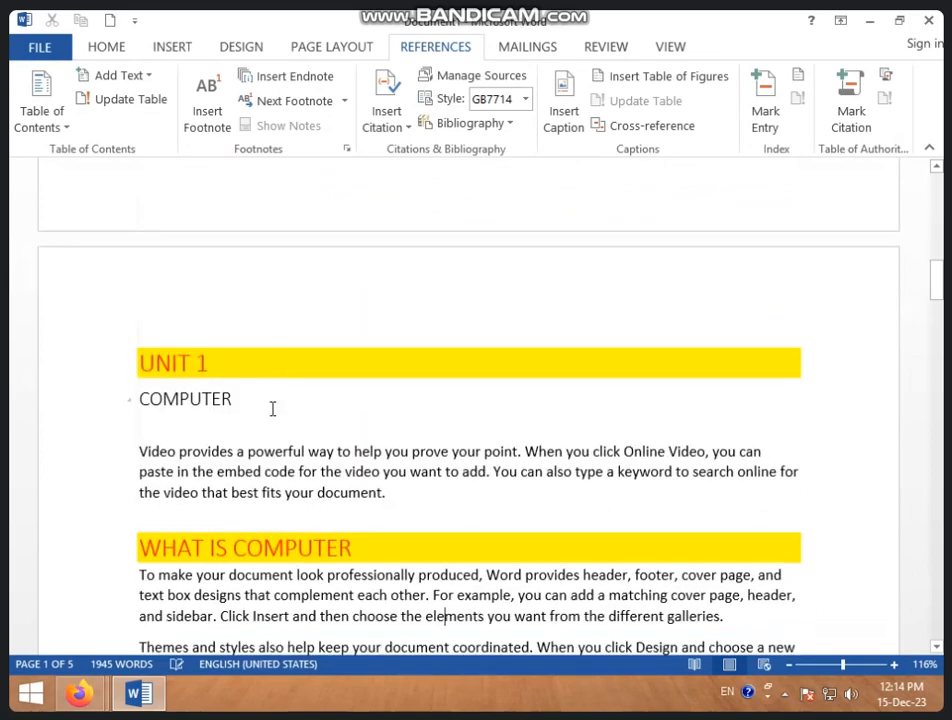
{"action": "scroll", "coordinate": [272, 408], "scroll_direction": "up", "scroll_amount": 10}
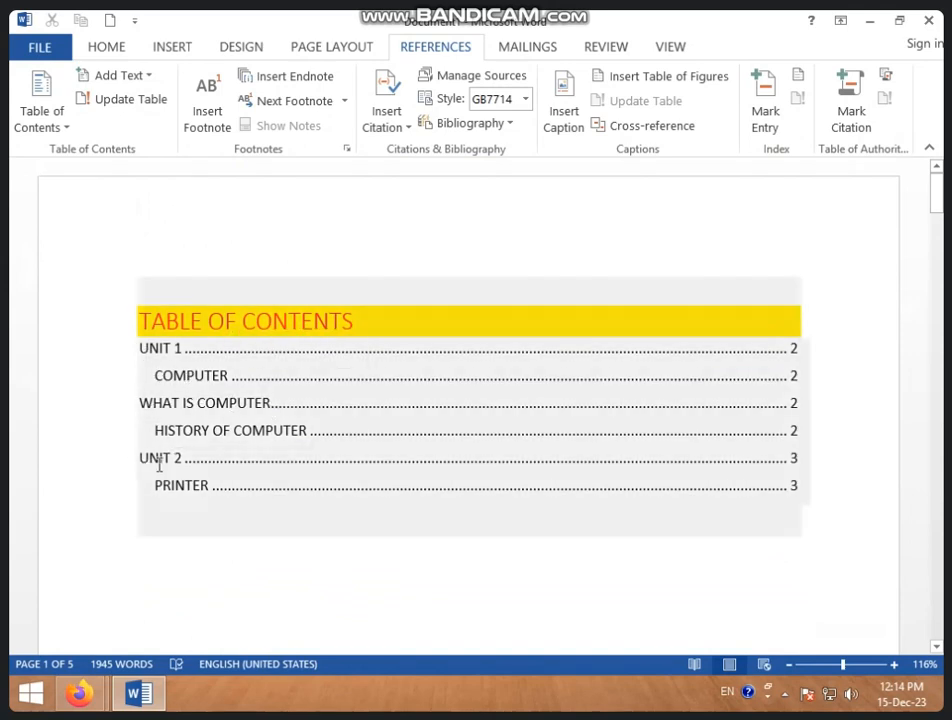
Follow the "WHAT IS COMPUTER" link in the table of contents to its heading in the document
{"action": "left_click", "coordinate": [176, 405]}
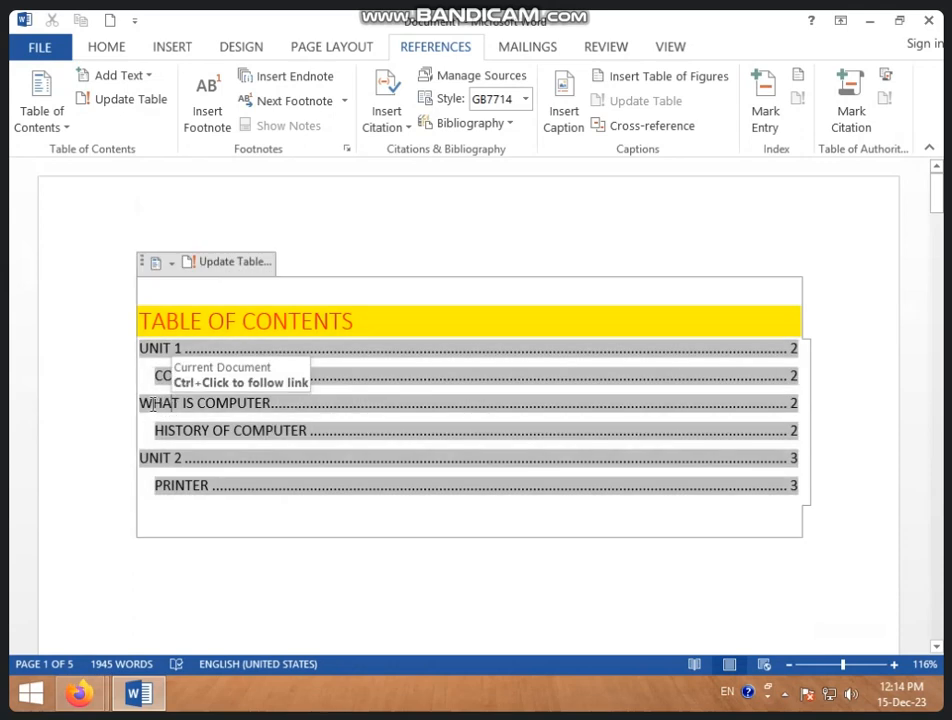
{"action": "left_click", "coordinate": [148, 76]}
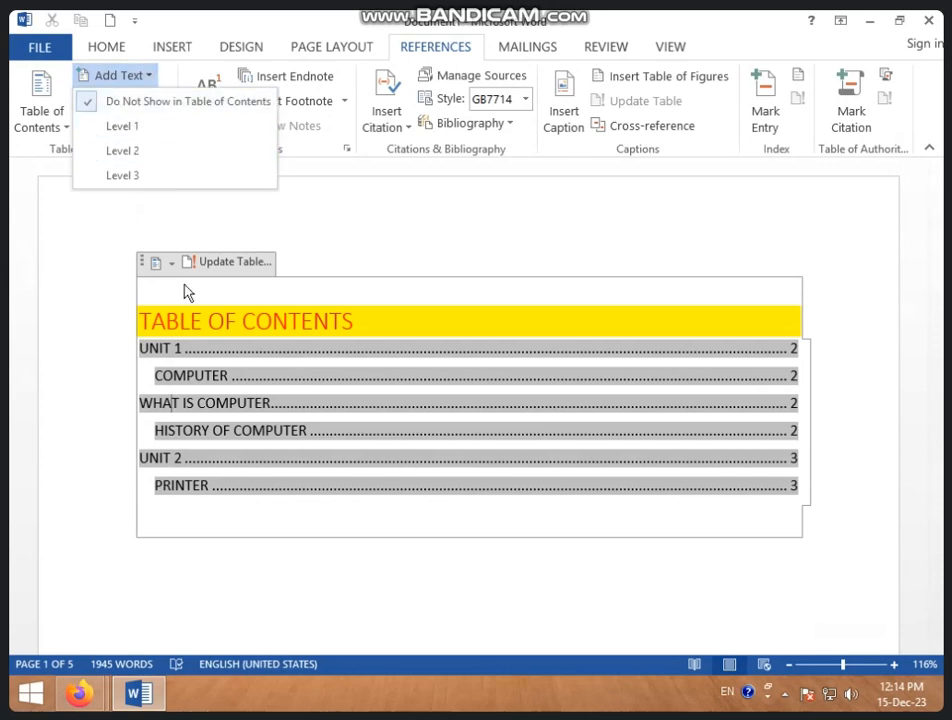
{"action": "left_click", "coordinate": [189, 403]}
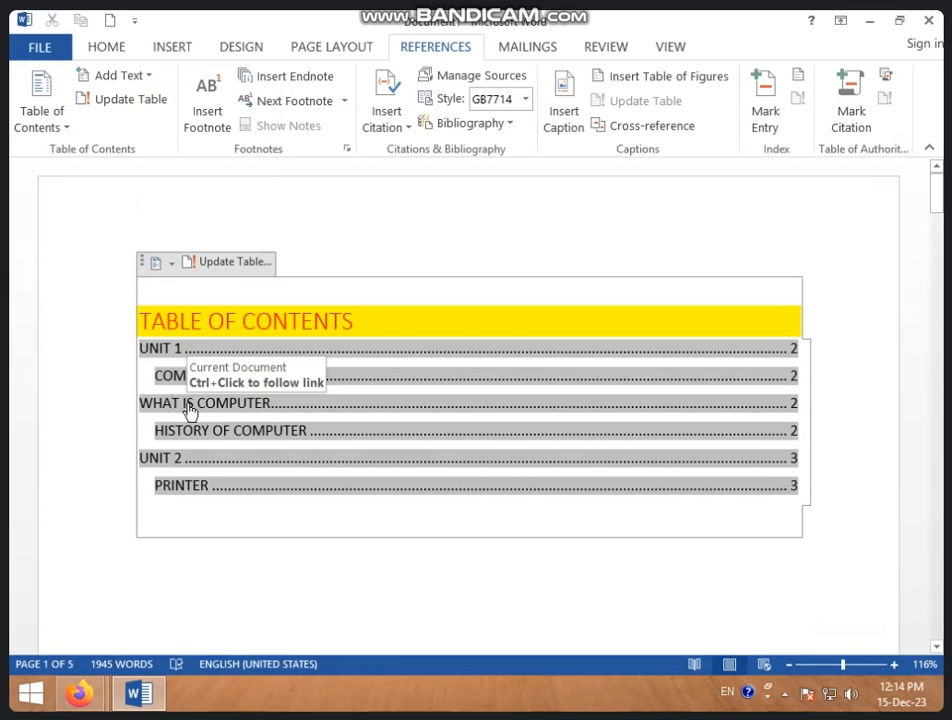
{"action": "left_click", "coordinate": [189, 403], "text": "ctrl"}
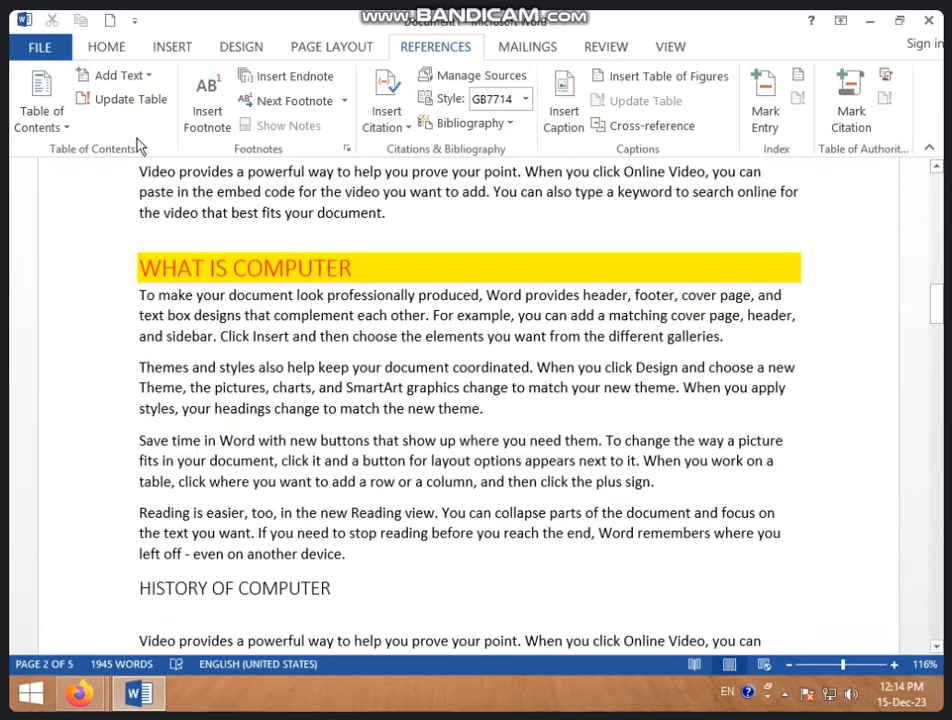
Exclude the "WHAT IS COMPUTER" heading from the table of contents, and add it back as a Level 2 entry
{"action": "left_click", "coordinate": [147, 80]}
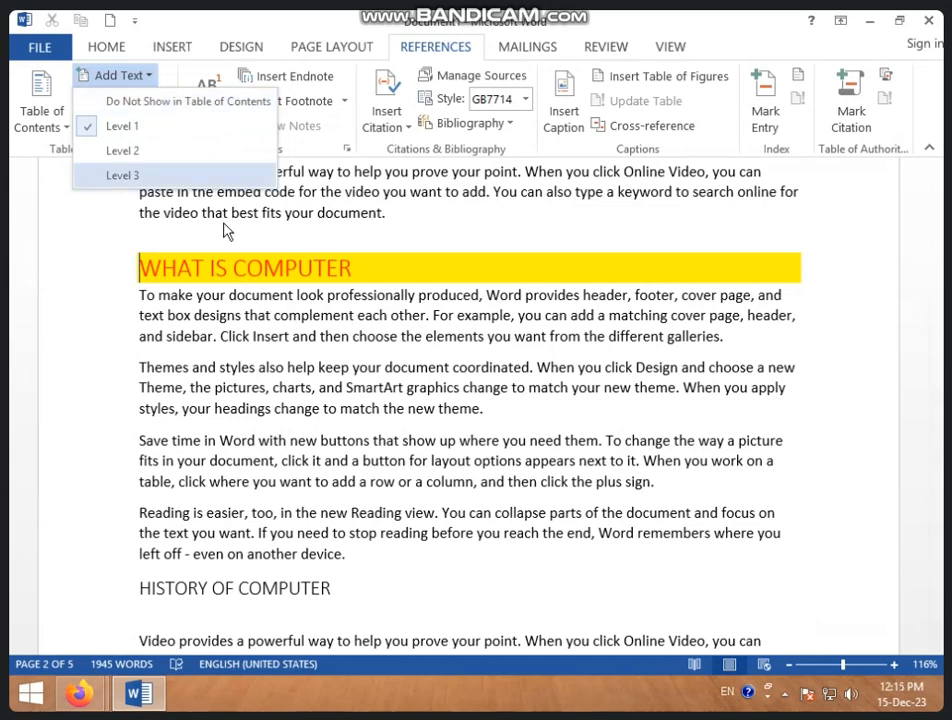
{"action": "left_click", "coordinate": [143, 104]}
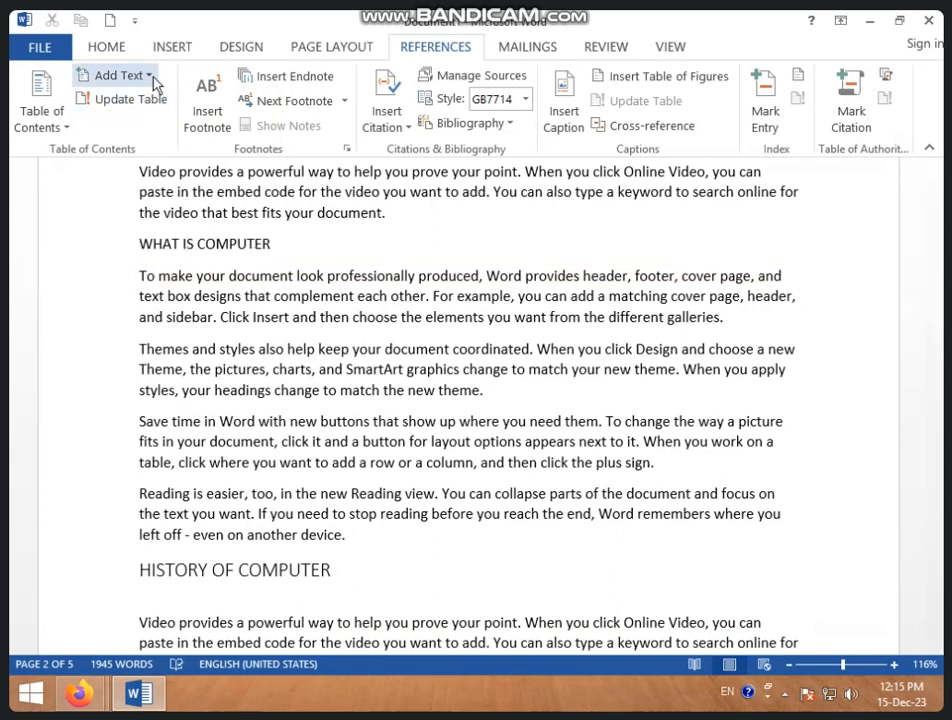
{"action": "left_click", "coordinate": [118, 75]}
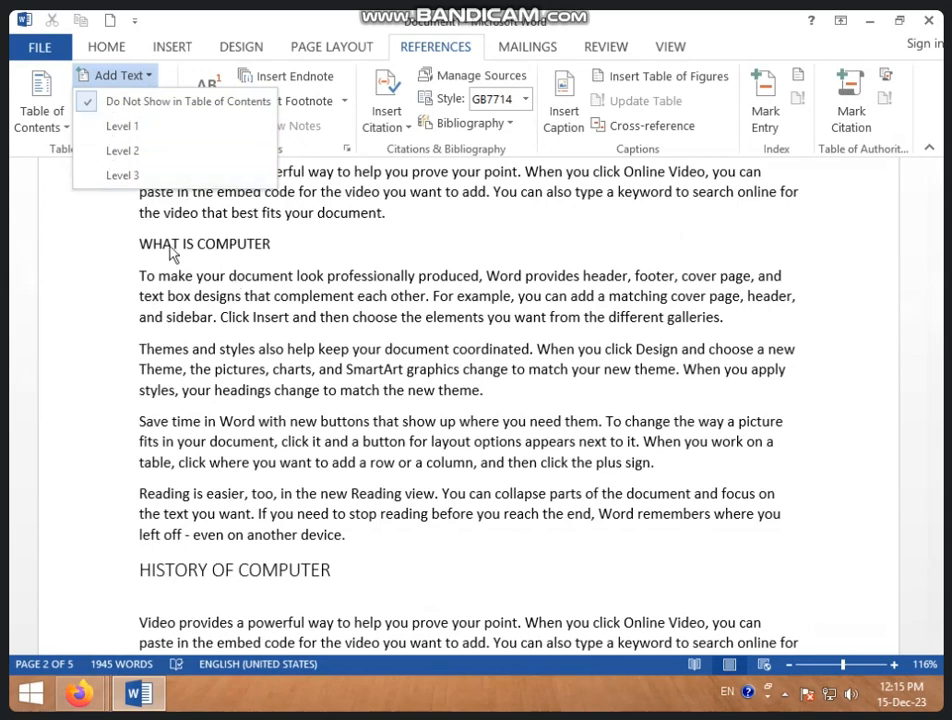
{"action": "left_click", "coordinate": [121, 151]}
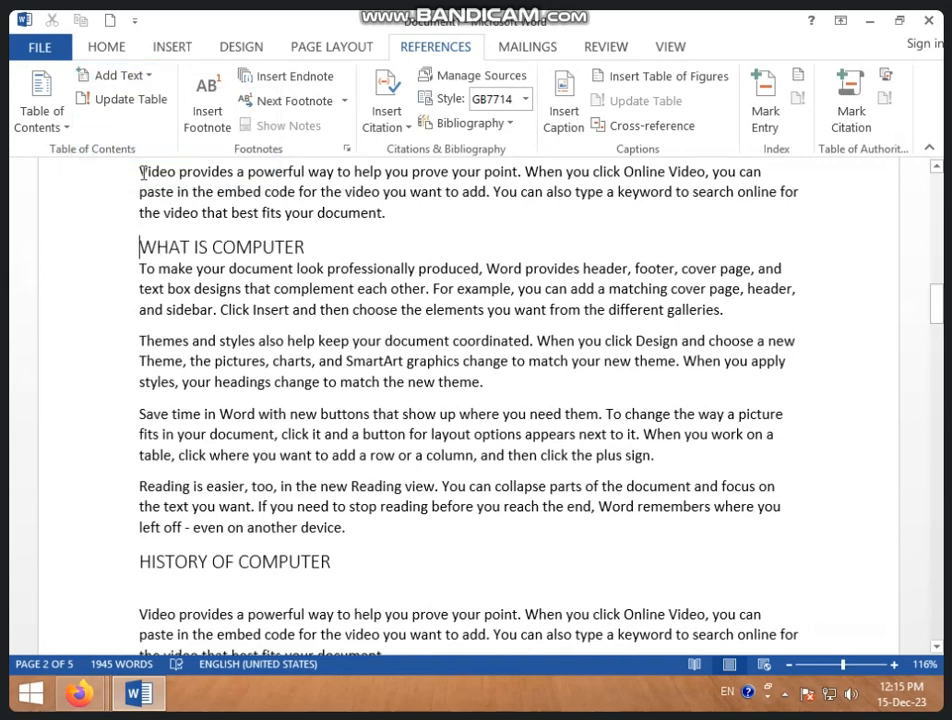
Update the entire table of contents to apply the new level of the "WHAT IS COMPUTER" entry
{"action": "scroll", "coordinate": [182, 287], "scroll_direction": "up", "scroll_amount": 3}
{"action": "scroll", "coordinate": [182, 287], "scroll_direction": "up", "scroll_amount": 15}
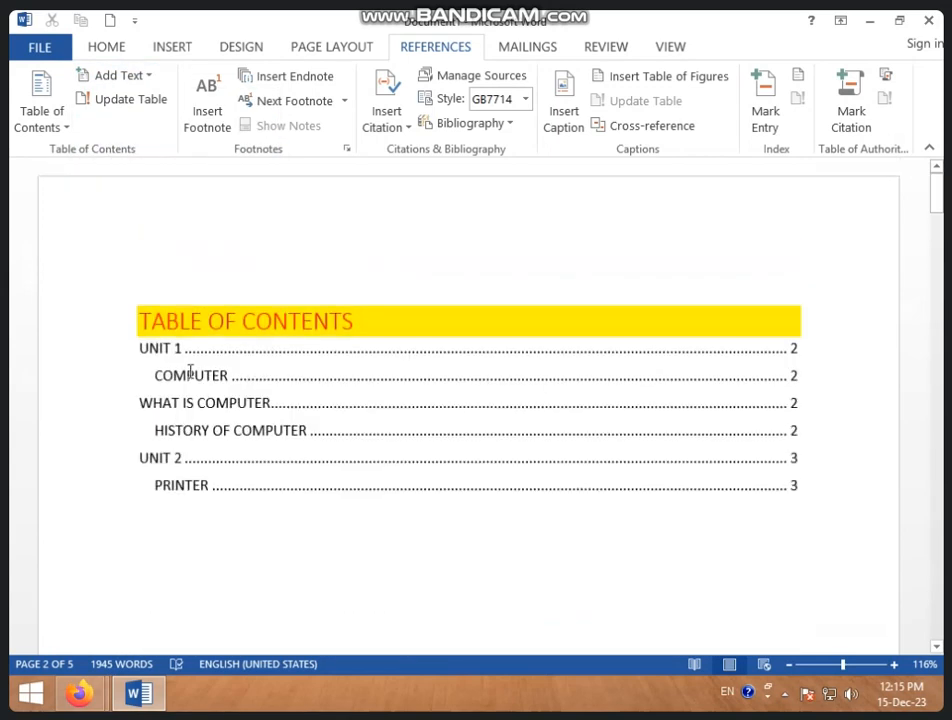
{"action": "left_click", "coordinate": [148, 105]}
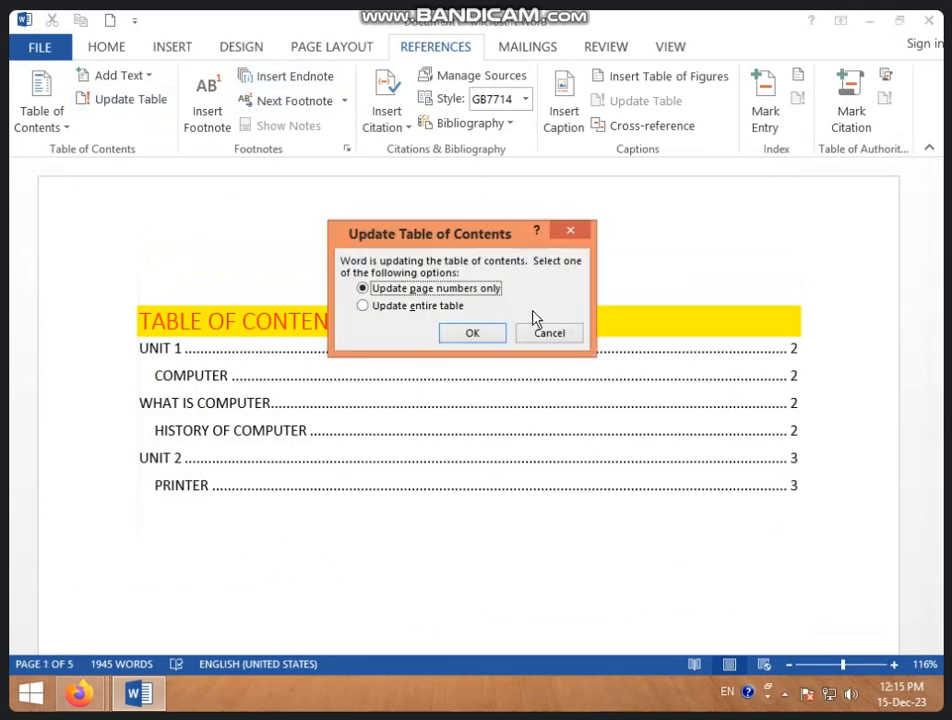
{"action": "left_click", "coordinate": [425, 306]}
{"action": "left_click", "coordinate": [472, 333]}
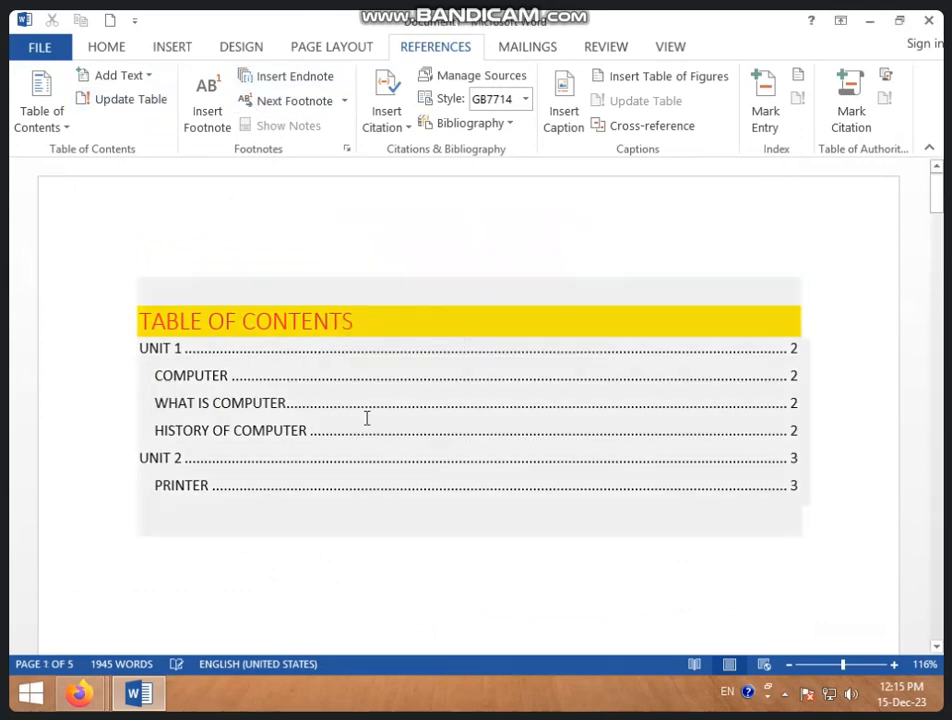
Follow the "WHAT IS COMPUTER" entry back to its heading and view the table of contents levels offered for it
{"action": "left_click", "coordinate": [161, 405], "text": "ctrl"}
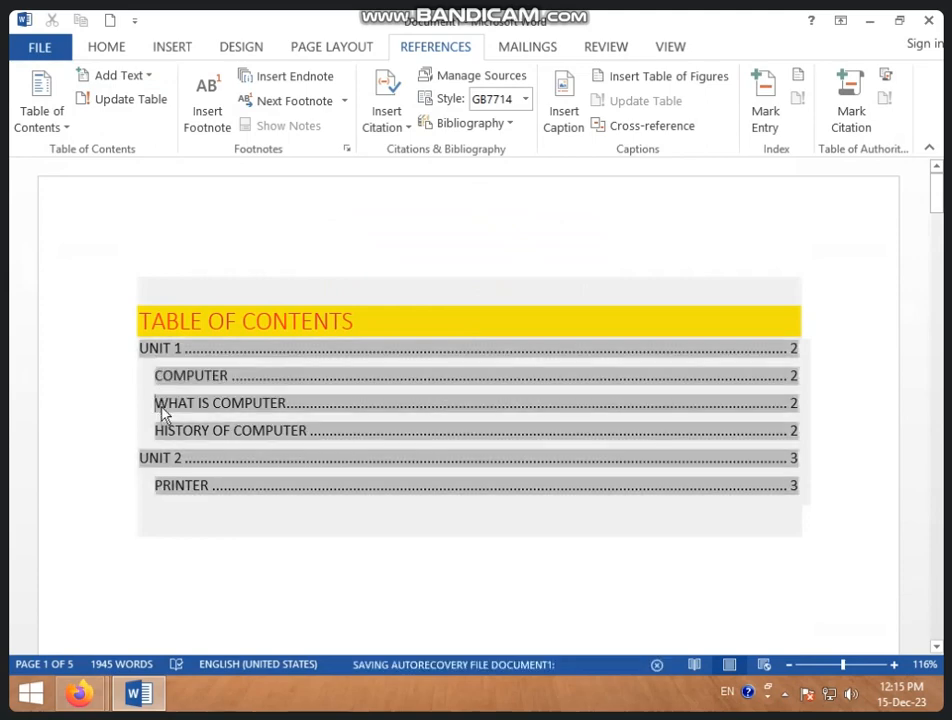
{"action": "left_click", "coordinate": [140, 80]}
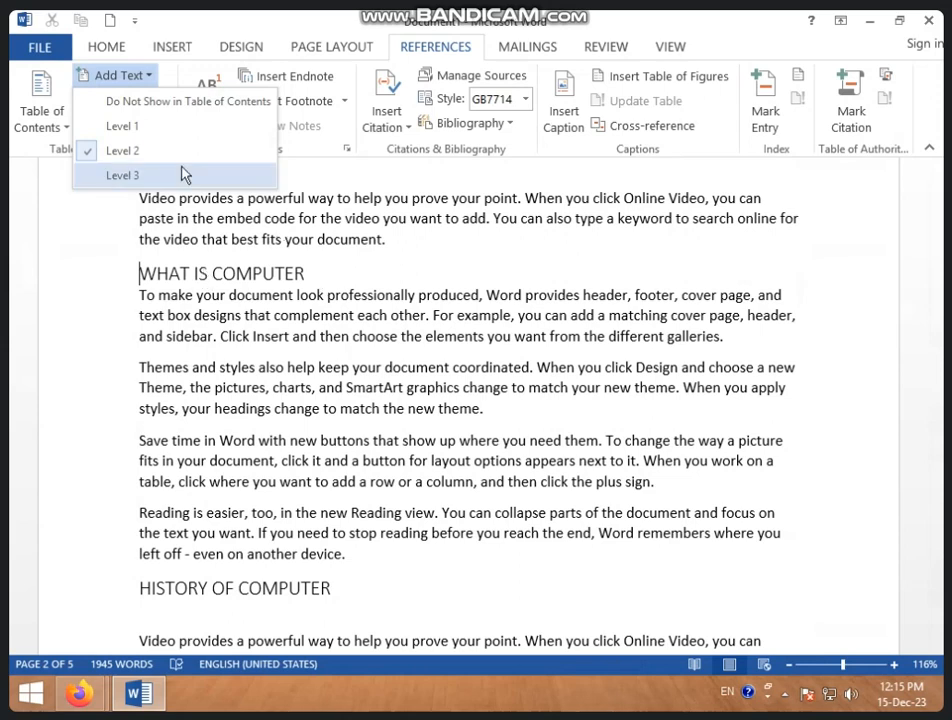
Try raising the number of levels shown in a custom table of contents to 9
{"action": "left_click", "coordinate": [70, 130]}
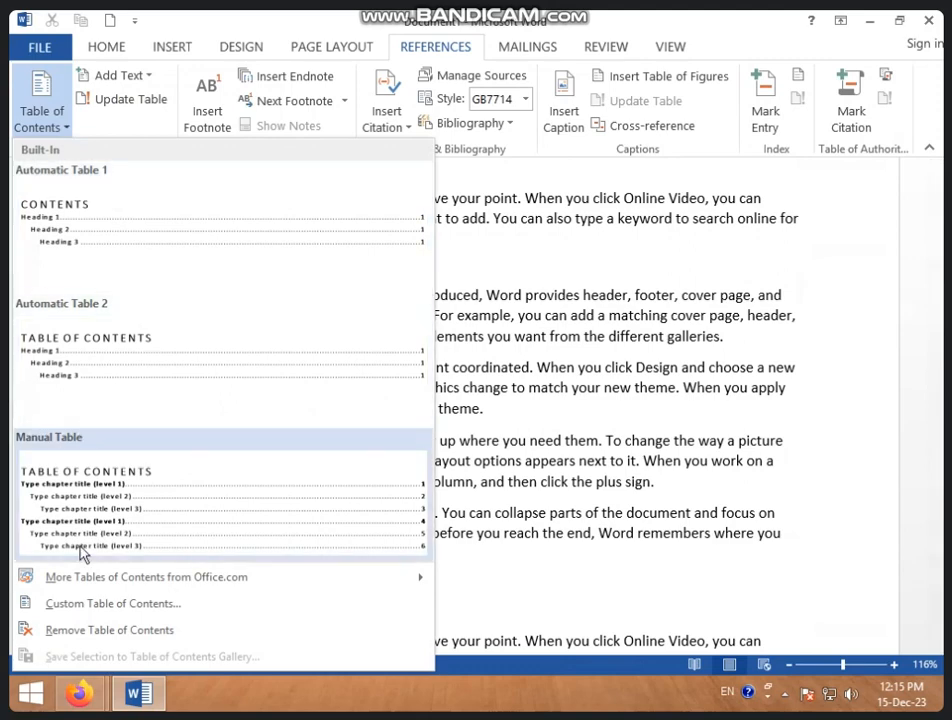
{"action": "left_click", "coordinate": [98, 608]}
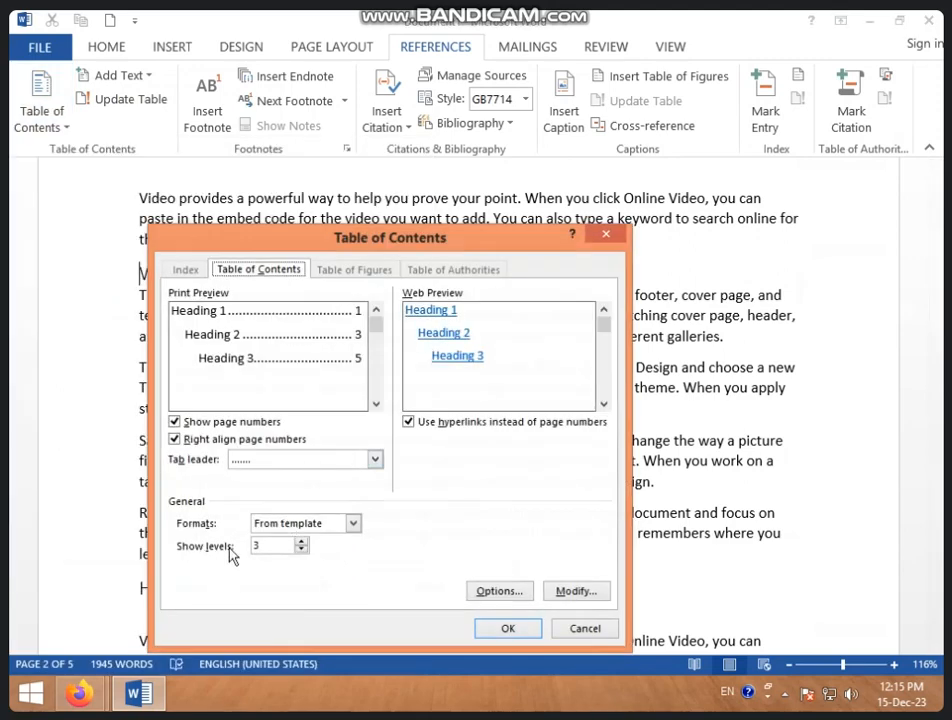
{"action": "left_click", "coordinate": [302, 541]}
{"action": "left_click", "coordinate": [302, 541]}
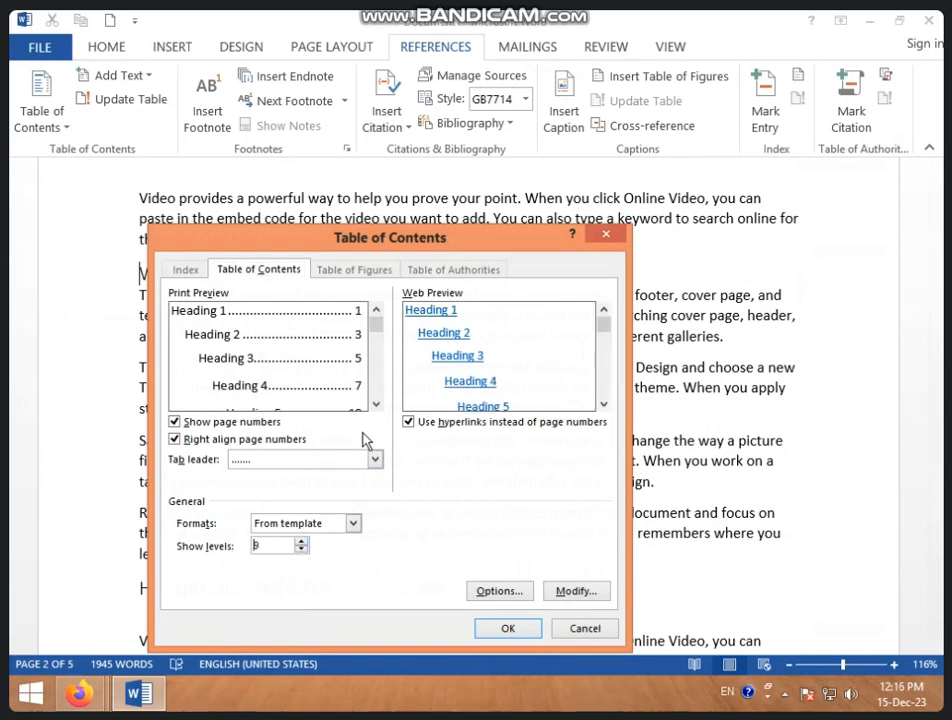
{"action": "left_click", "coordinate": [588, 630]}
{"action": "scroll", "coordinate": [589, 628], "scroll_direction": "up", "scroll_amount": 10}
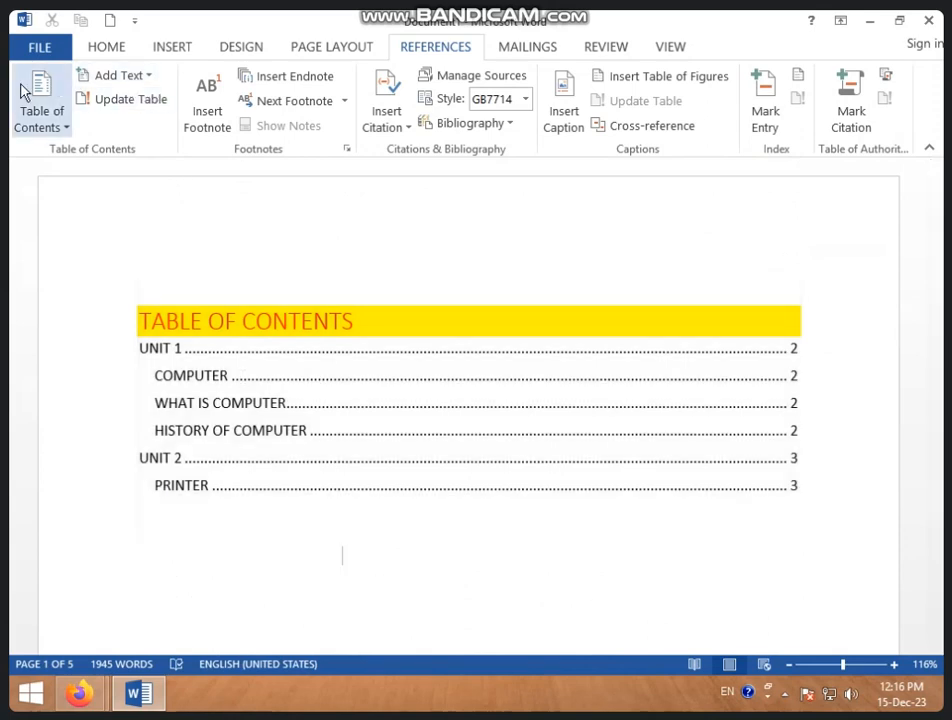
{"action": "scroll", "coordinate": [28, 115], "scroll_direction": "down", "scroll_amount": 2}
{"action": "scroll", "coordinate": [259, 444], "scroll_direction": "down", "scroll_amount": 8}
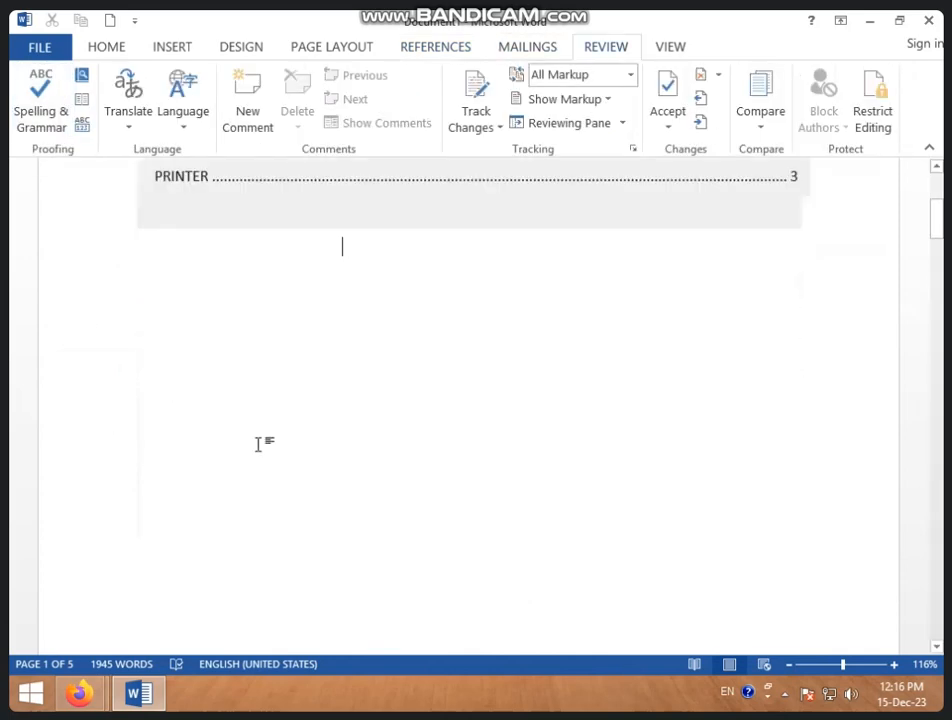
{"action": "scroll", "coordinate": [380, 410], "scroll_direction": "down", "scroll_amount": 3}
{"action": "scroll", "coordinate": [421, 317], "scroll_direction": "up", "scroll_amount": 10}
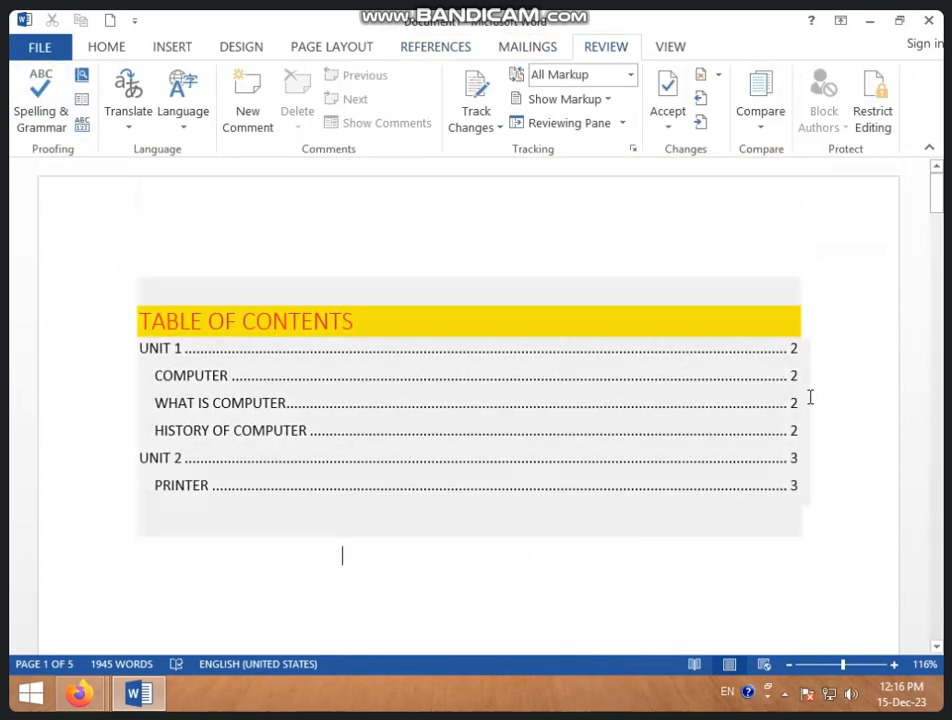
{"action": "scroll", "coordinate": [760, 470], "scroll_direction": "down", "scroll_amount": 5}
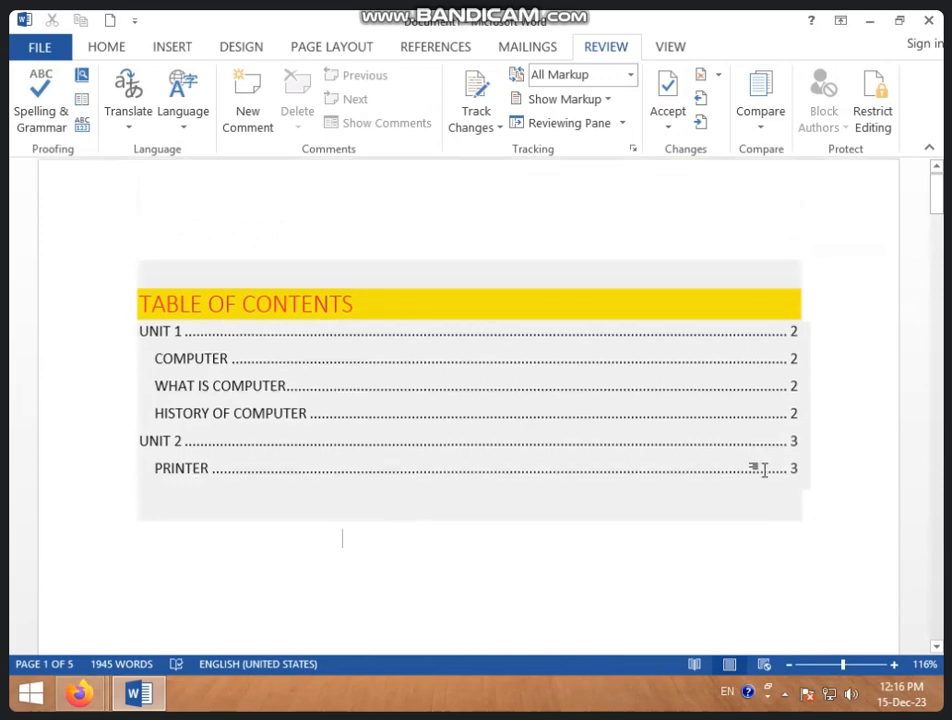